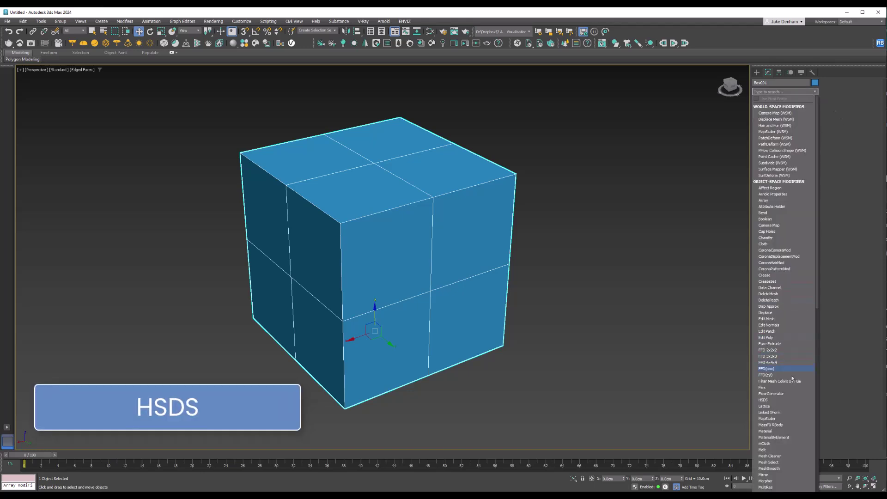
# Add an HSDS modifier to the box with Smooth Result off, at Polygon level.
pyautogui.click(788, 400)
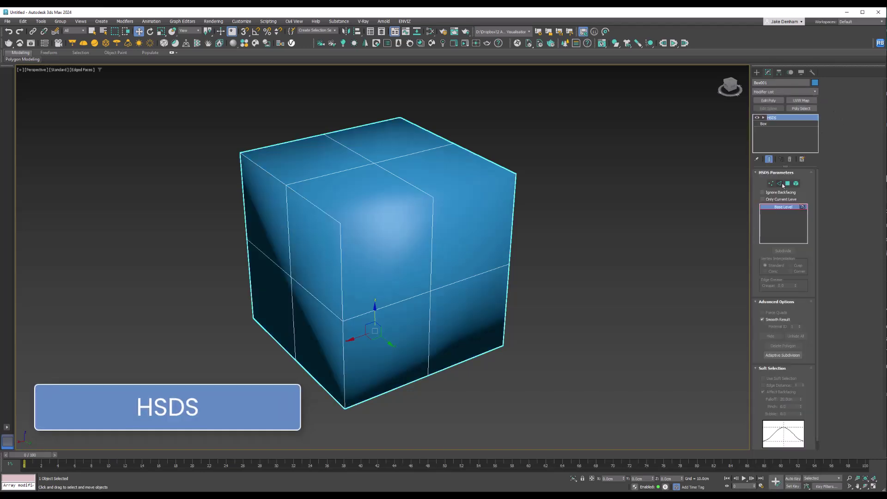
pyautogui.click(785, 320)
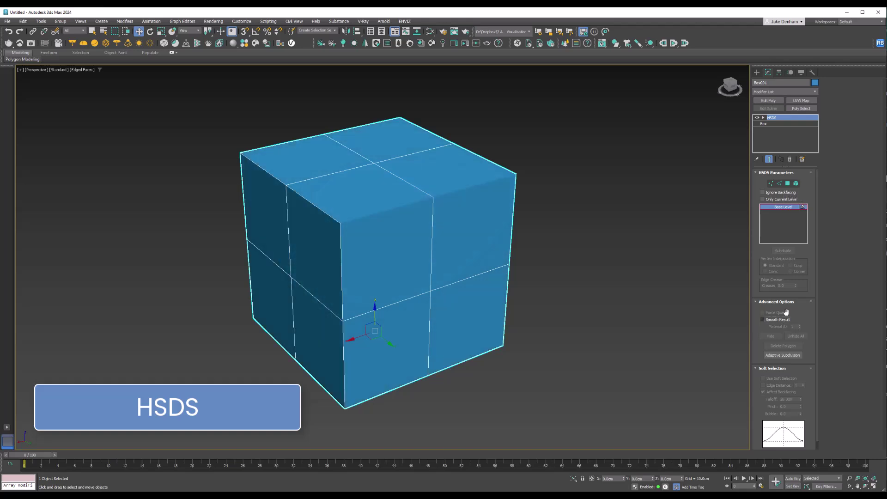
pyautogui.click(788, 183)
pyautogui.keyDown('alt'); pyautogui.moveTo(594, 217); pyautogui.dragTo(291, 177, button='middle'); pyautogui.keyUp('alt')
# Subdivide the box's upper polygons, then subdivide the narrowed top cap a second level.
pyautogui.moveTo(202, 121); pyautogui.dragTo(561, 185)
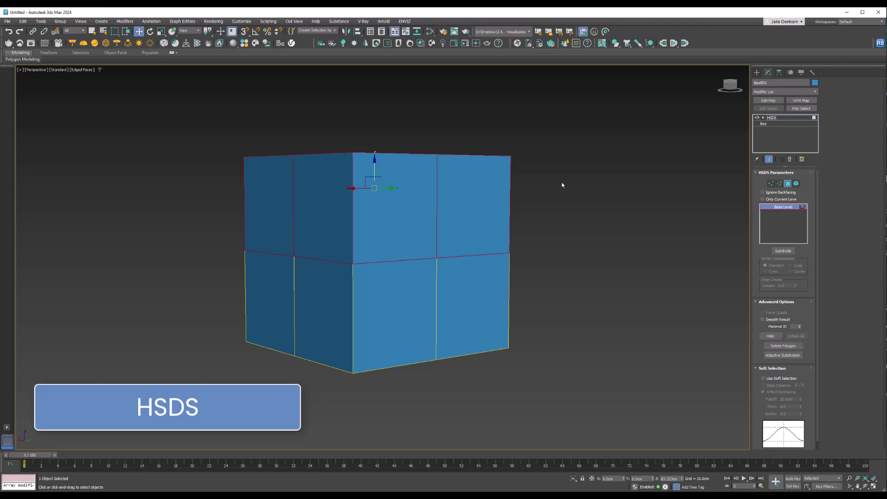
pyautogui.click(783, 251)
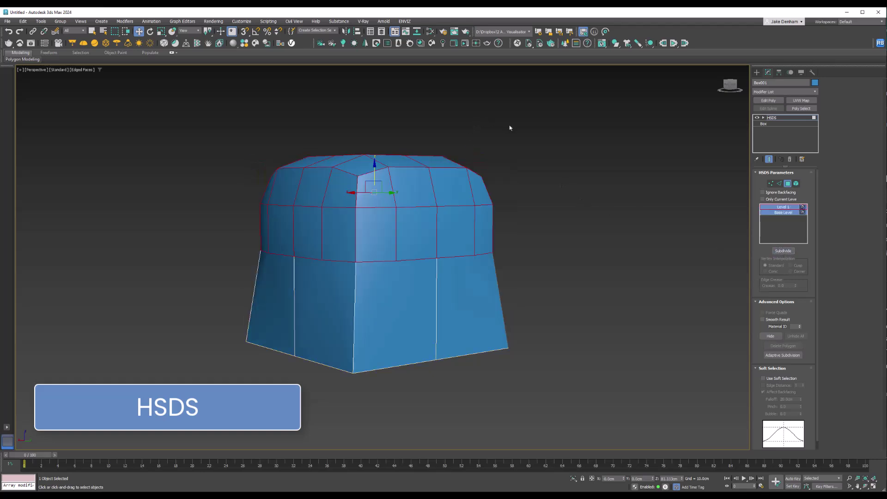
pyautogui.moveTo(510, 127); pyautogui.dragTo(422, 153)
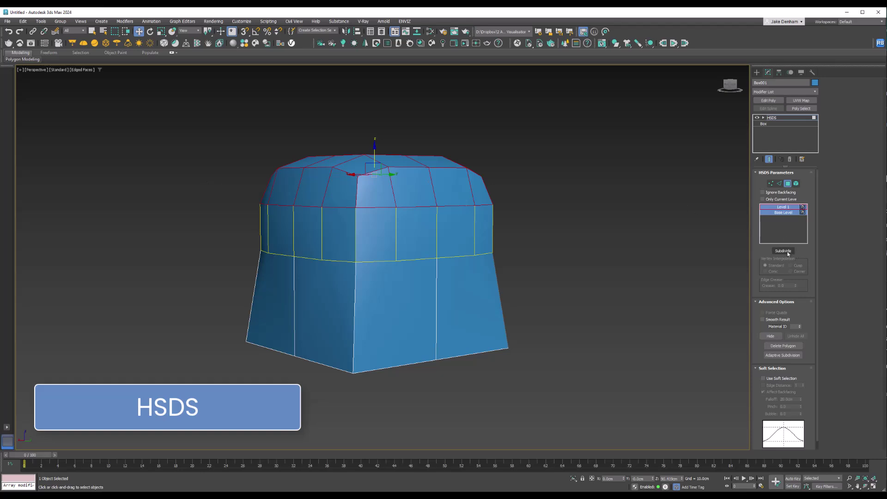
pyautogui.click(783, 251)
# Reselect the top cap, subdivide it a third level, then move to vertex level.
pyautogui.click(547, 123)
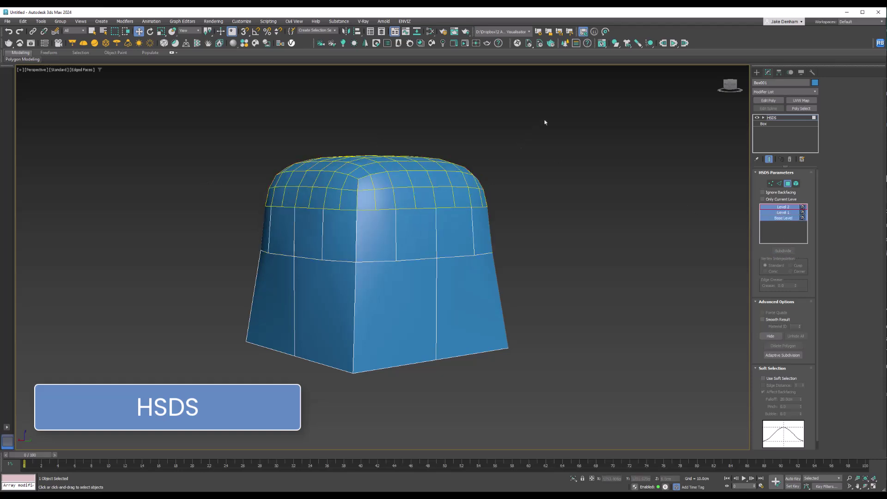
pyautogui.moveTo(546, 119); pyautogui.dragTo(218, 184)
pyautogui.click(783, 251)
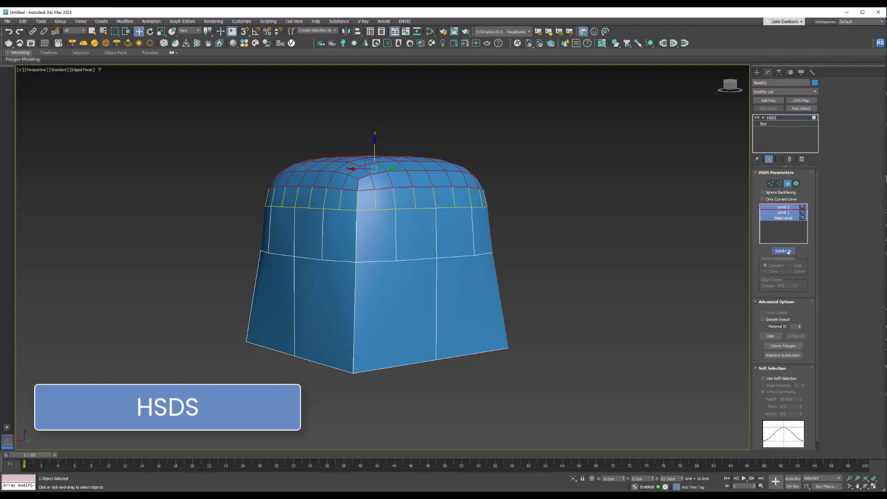
pyautogui.click(539, 202)
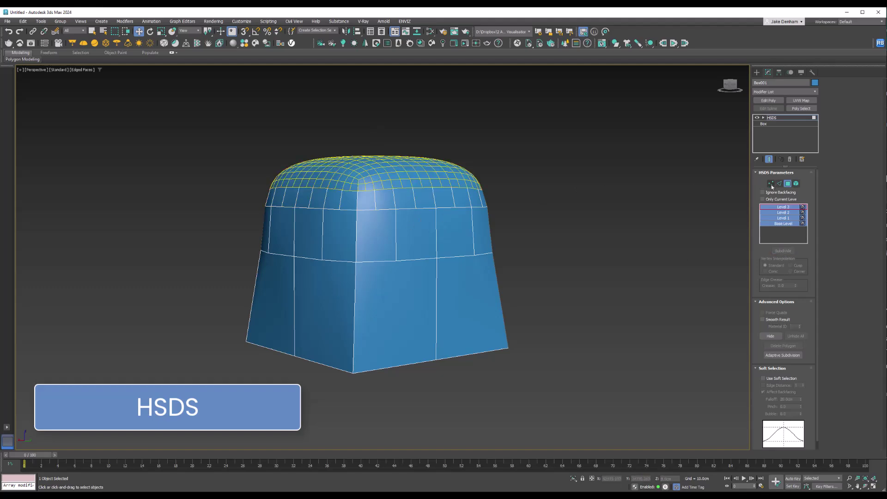
pyautogui.click(771, 183)
pyautogui.keyDown('alt'); pyautogui.moveTo(466, 199); pyautogui.dragTo(426, 205, button='middle'); pyautogui.keyUp('alt')
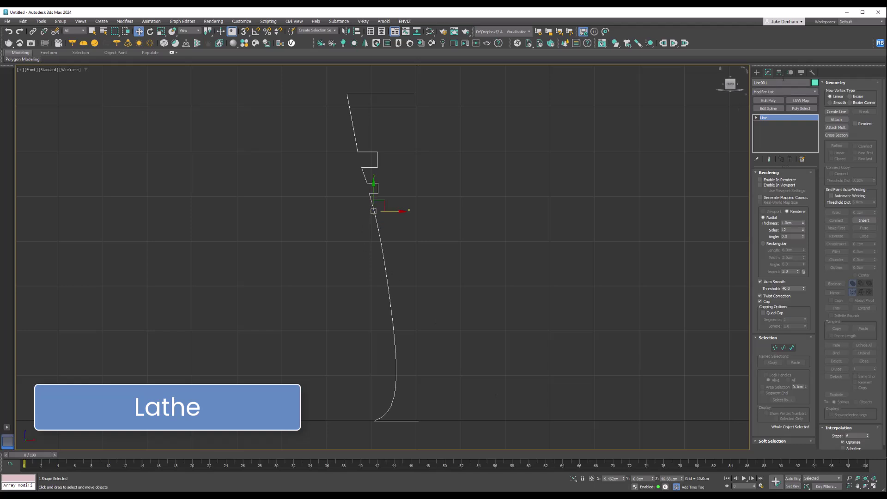
# With Affect Pivot Only, zero the profile's pivot X and nudge it onto the lathe axis.
pyautogui.click(779, 73)
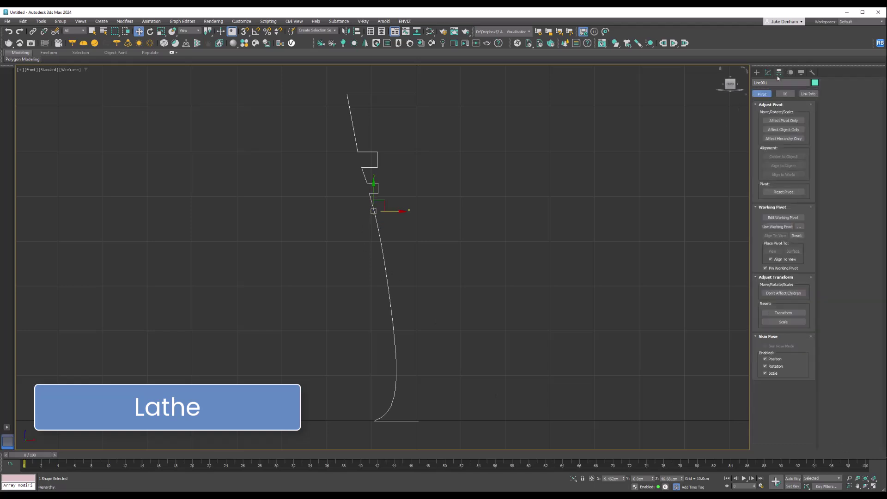
pyautogui.click(784, 121)
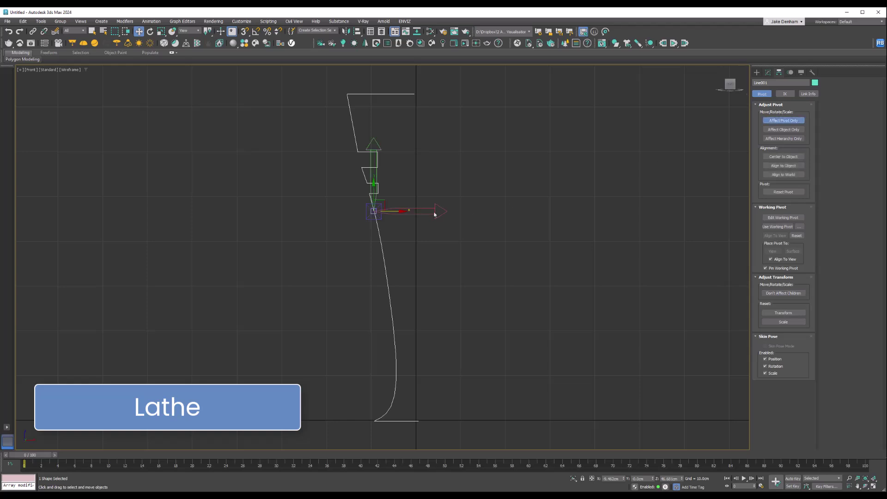
pyautogui.rightClick(623, 480)
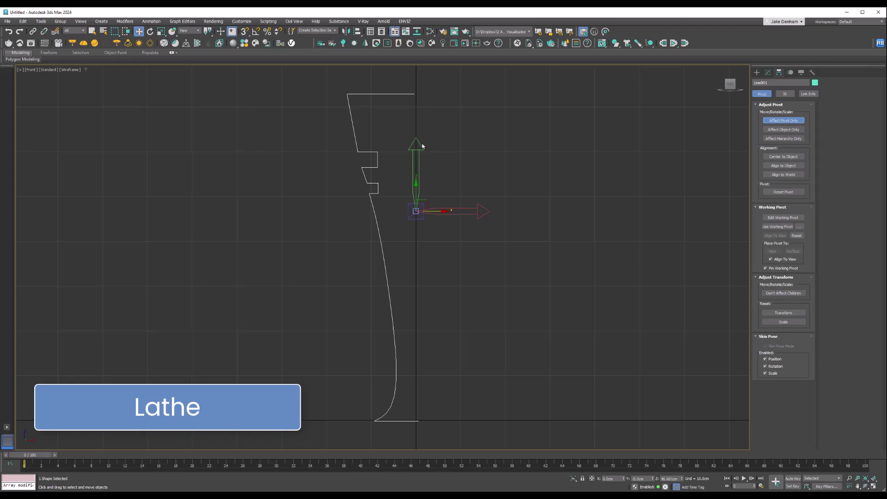
pyautogui.moveTo(445, 211); pyautogui.dragTo(439, 212)
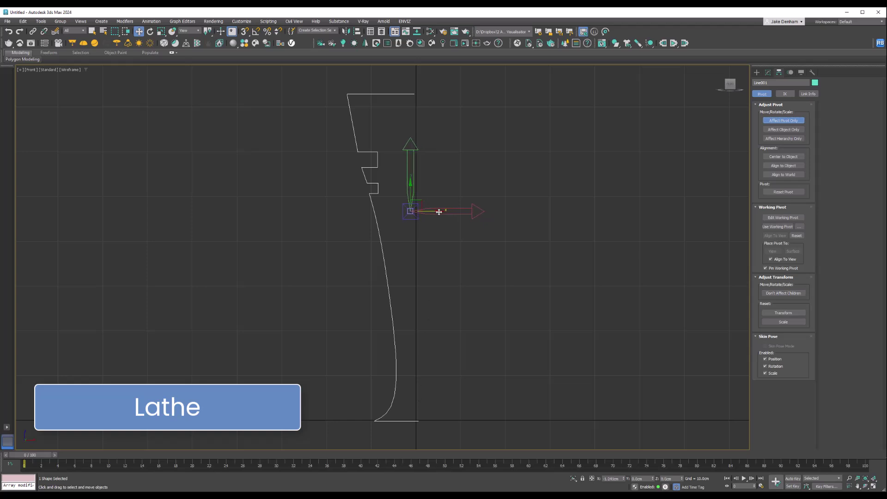
pyautogui.click(768, 73)
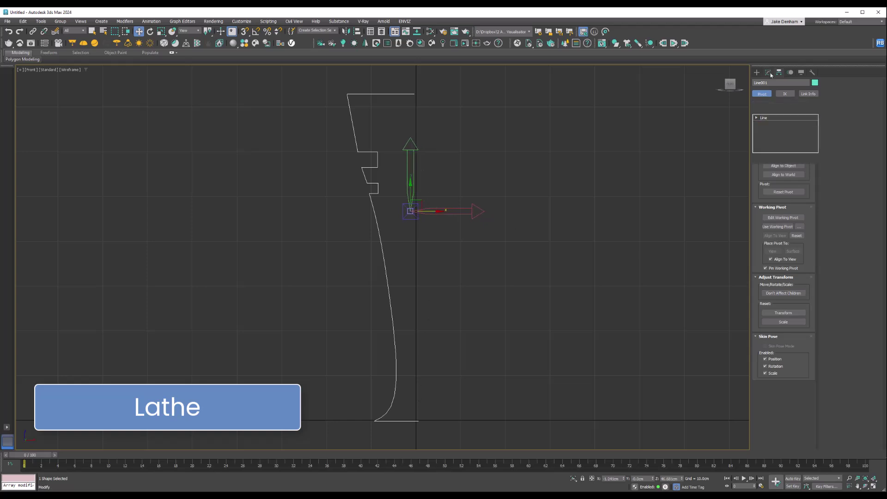
# Lathe the profile in Perspective view with Flip Normals, both ends capped and more segments.
pyautogui.click(808, 92)
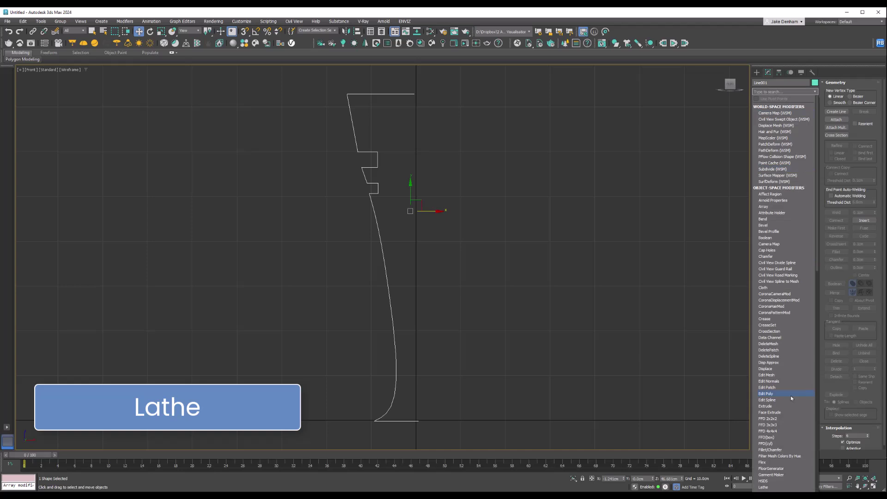
pyautogui.click(780, 488)
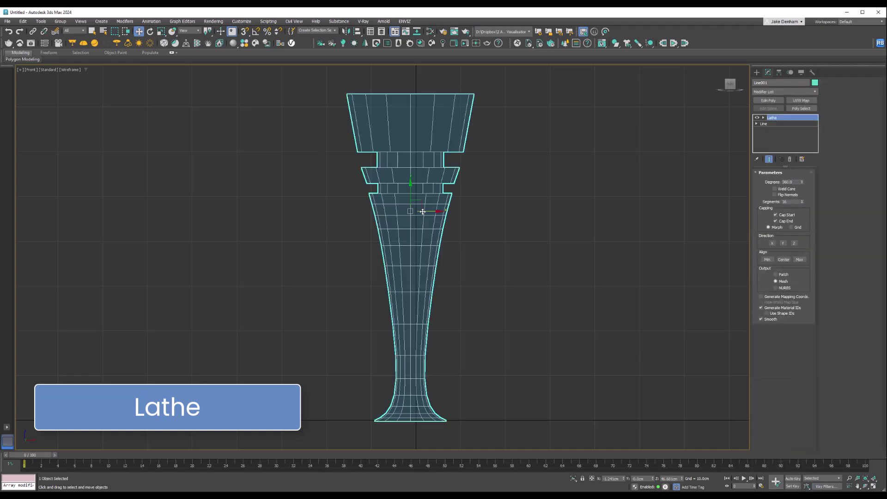
pyautogui.press('p')
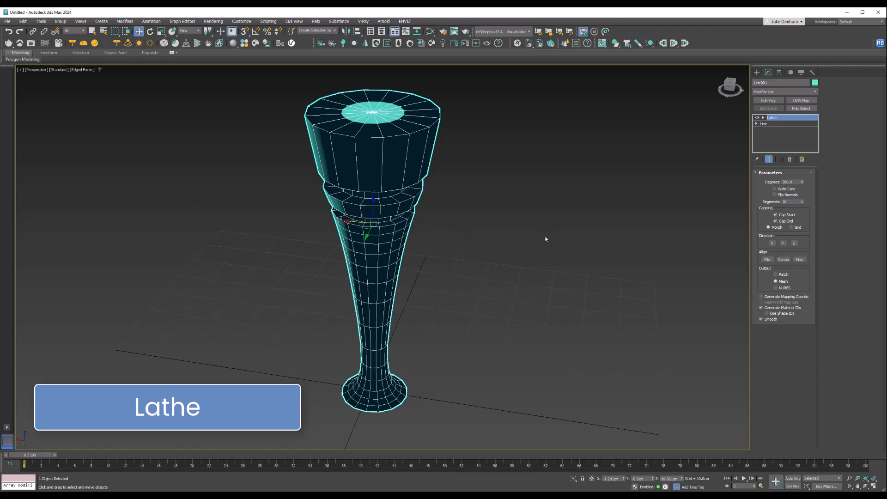
pyautogui.click(775, 195)
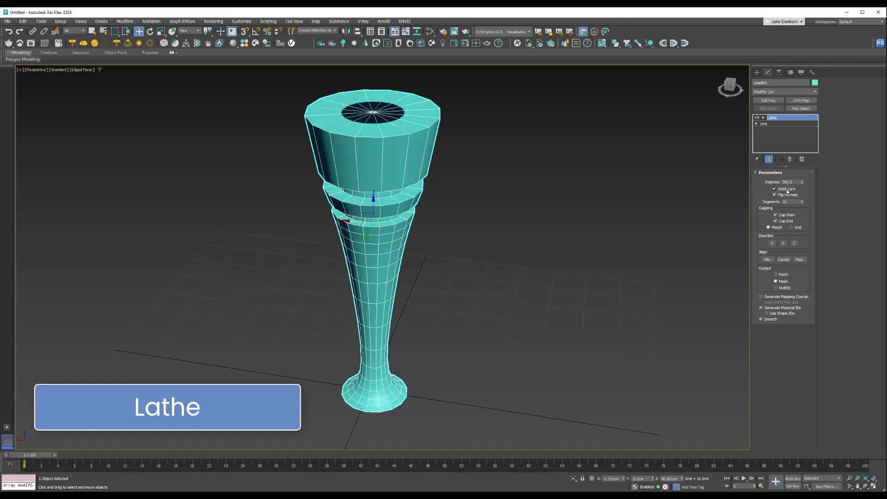
pyautogui.click(787, 215)
pyautogui.click(787, 215)
pyautogui.click(787, 222)
pyautogui.moveTo(804, 202); pyautogui.dragTo(801, 195)
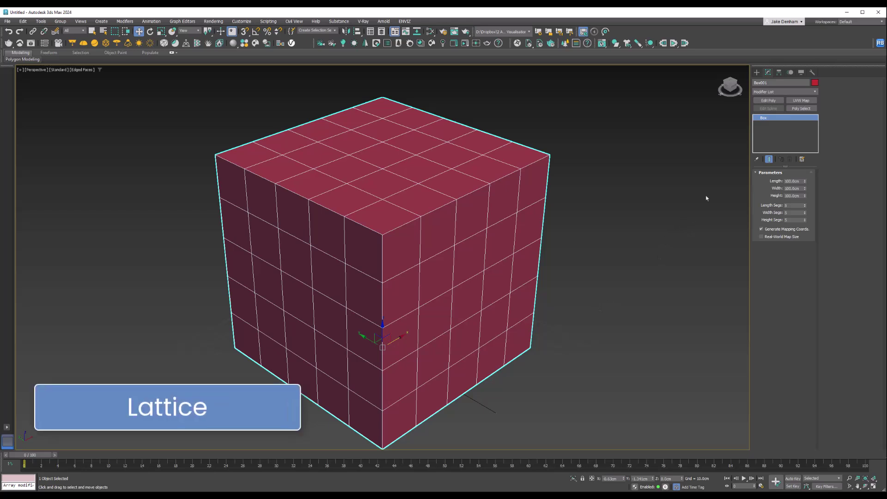
# Apply Lattice to the box with 1.5cm strut radius and more strut sides.
pyautogui.click(806, 94)
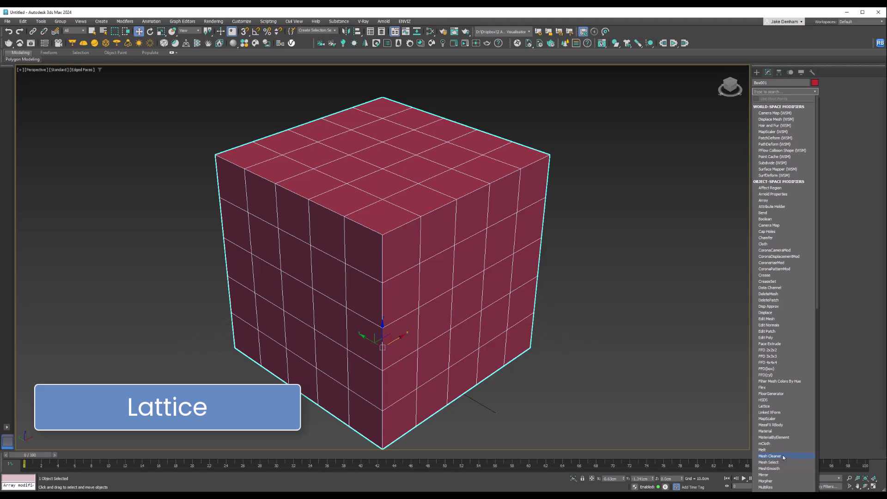
pyautogui.click(765, 406)
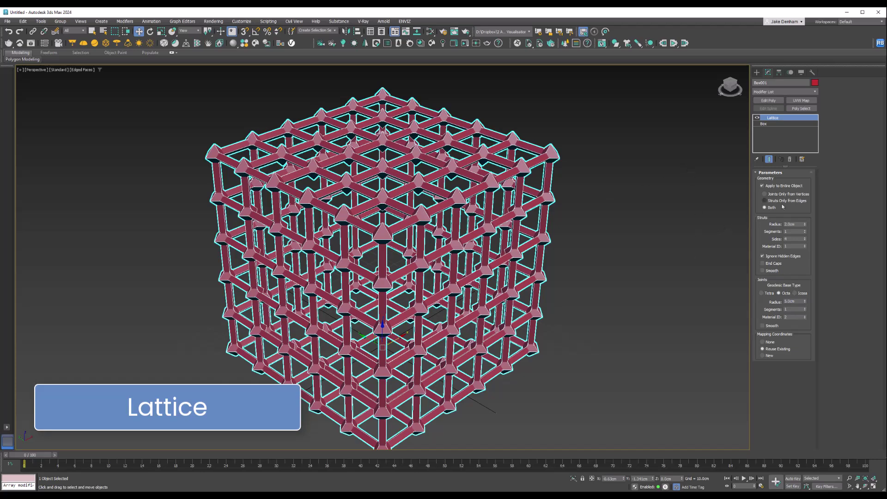
pyautogui.moveTo(806, 226)
pyautogui.mouseDown()
pyautogui.moveTo(807, 218)
pyautogui.moveTo(805, 235)
pyautogui.mouseUp()
pyautogui.rightClick(805, 231)
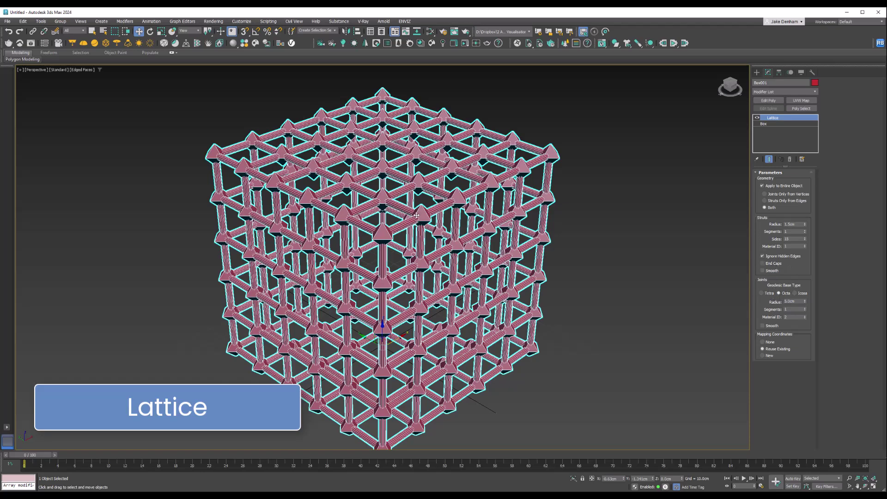
# Set Icosa joints at 6.5cm radius with 2 segments, then switch to Struts Only from Edges.
pyautogui.click(805, 301)
pyautogui.click(805, 300)
pyautogui.click(805, 300)
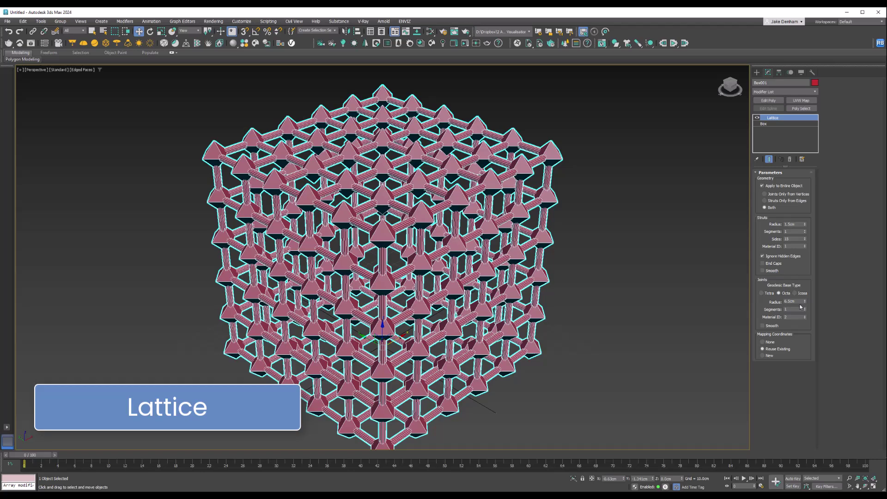
pyautogui.click(803, 294)
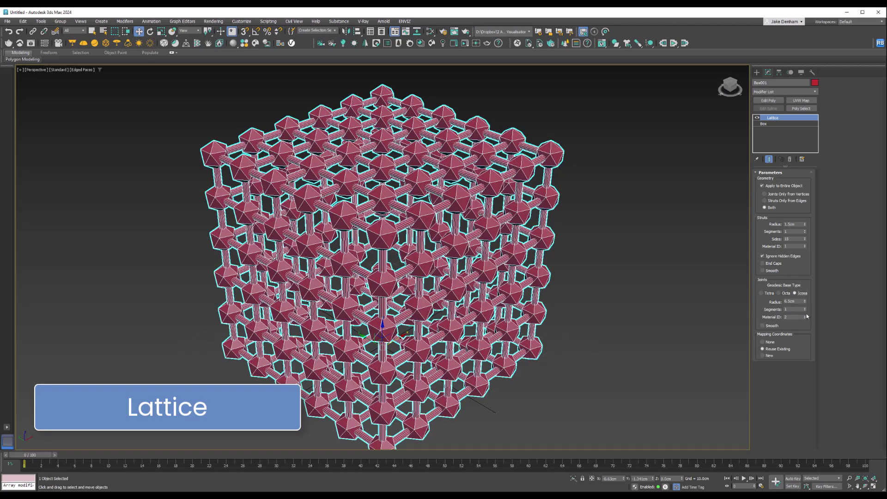
pyautogui.click(805, 308)
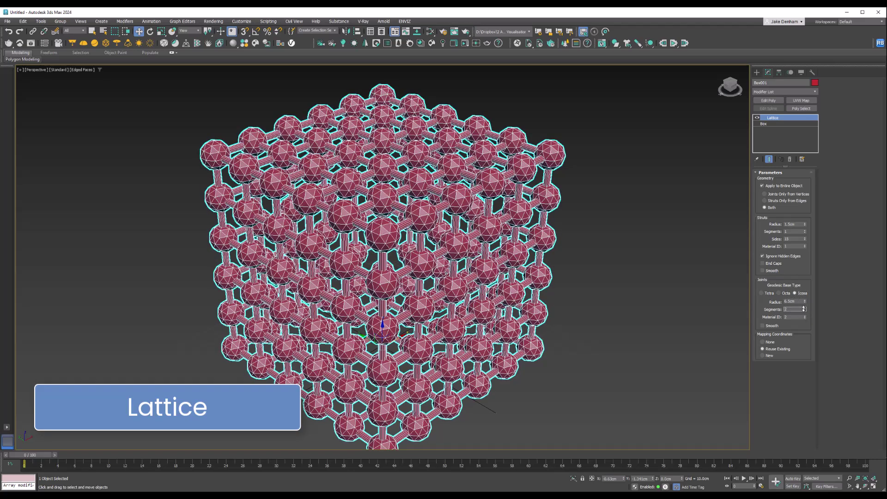
pyautogui.click(765, 194)
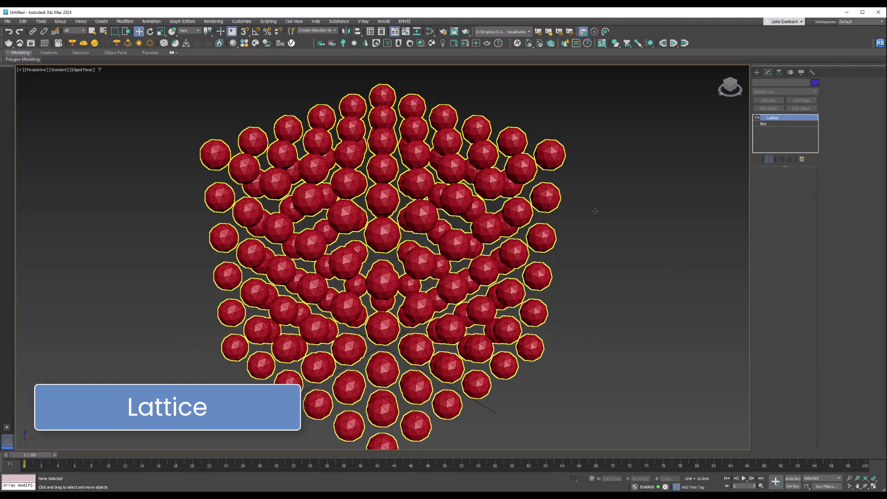
pyautogui.click(785, 202)
pyautogui.click(664, 265)
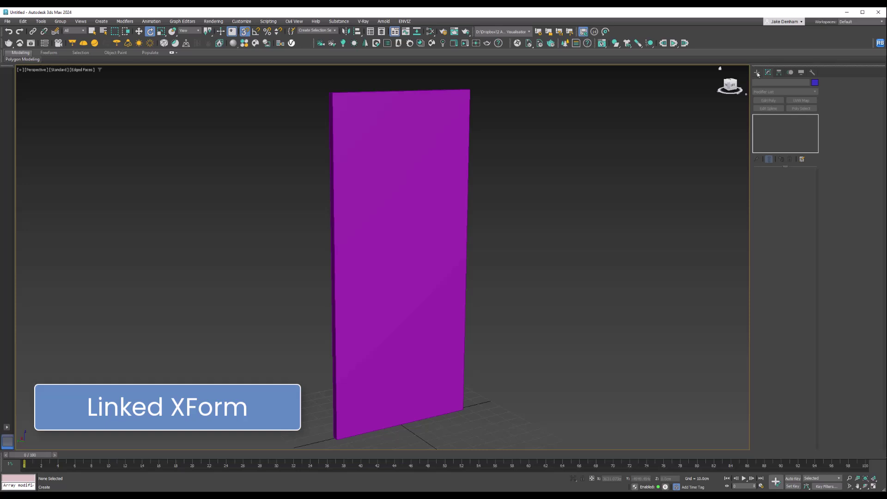
# Create Dummy001 at the purple panel's bottom corner, then select the panel.
pyautogui.click(758, 73)
pyautogui.click(793, 83)
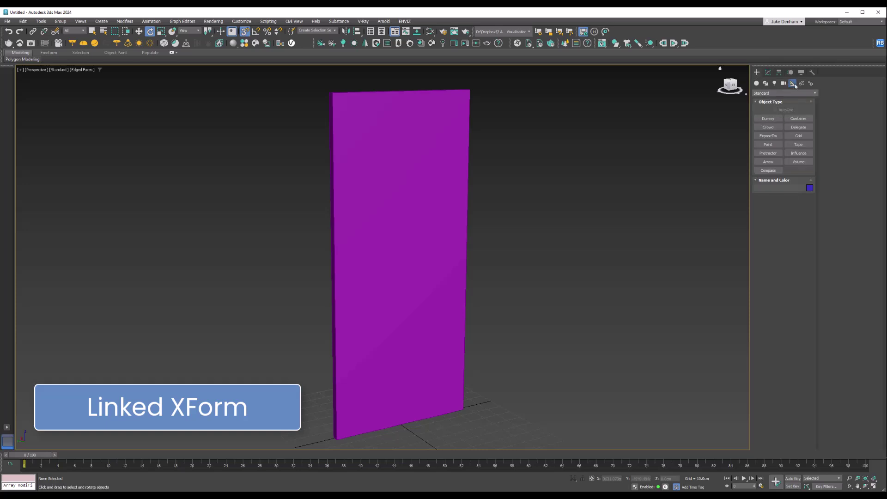
pyautogui.click(768, 118)
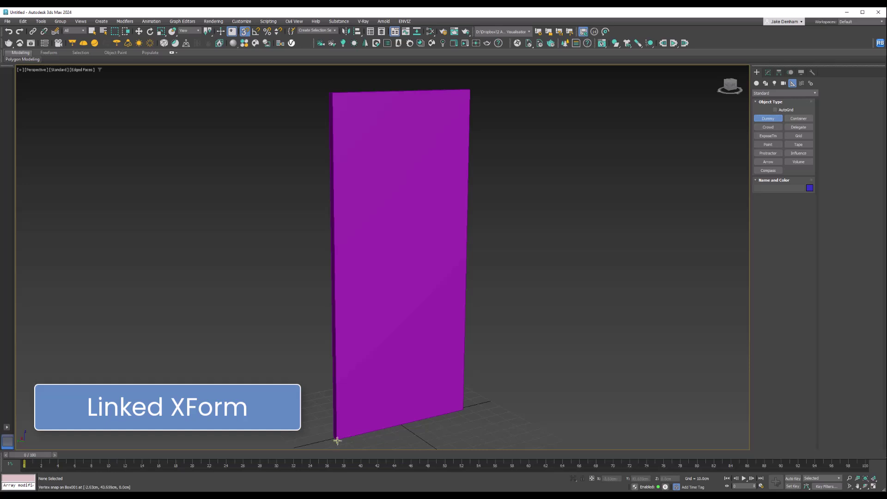
pyautogui.moveTo(337, 441); pyautogui.dragTo(345, 422)
pyautogui.moveTo(379, 412); pyautogui.dragTo(388, 370, button='middle')
pyautogui.press('e')
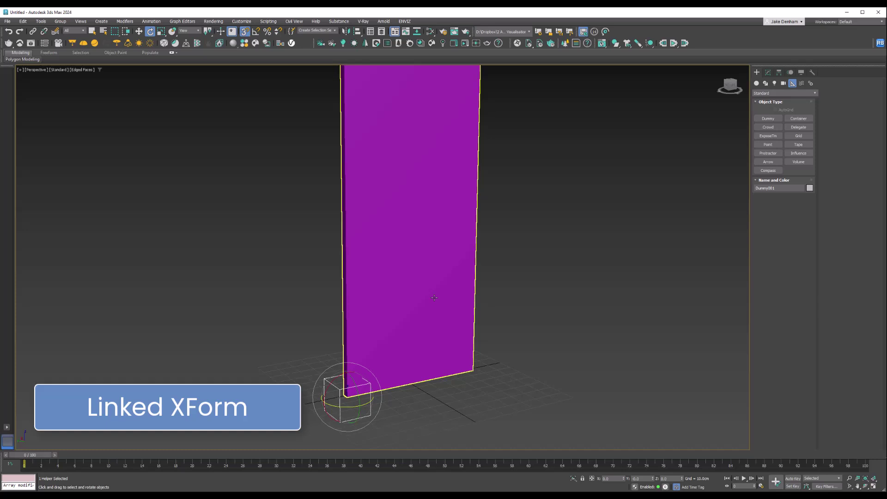
pyautogui.click(434, 298)
pyautogui.click(768, 73)
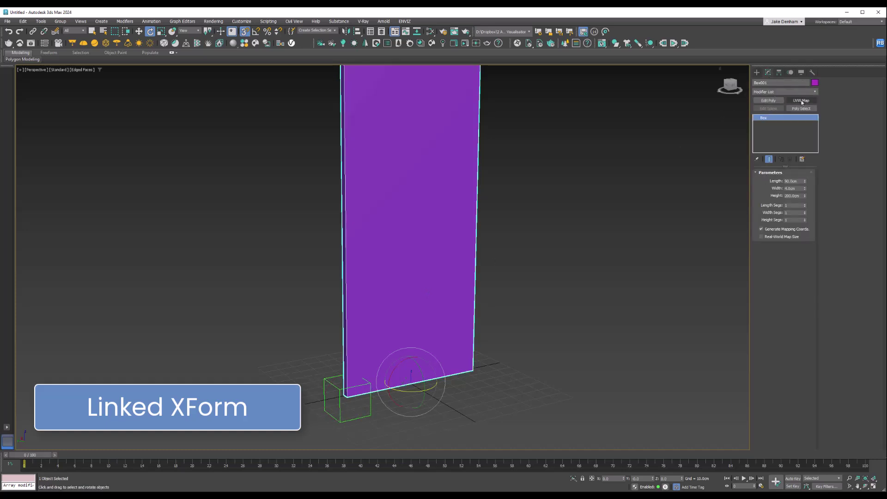
# Add Linked XForm to the panel with the dummy as its control object.
pyautogui.click(806, 92)
pyautogui.scroll(-1, 774, 393)
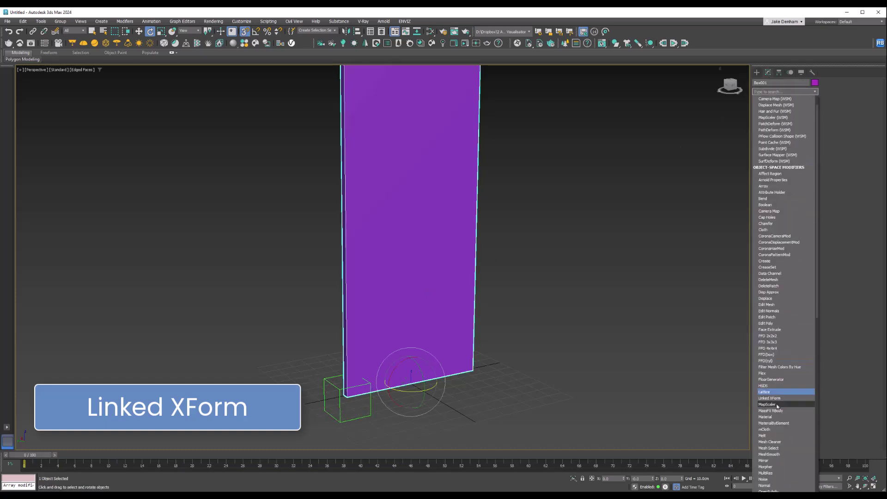
pyautogui.click(769, 398)
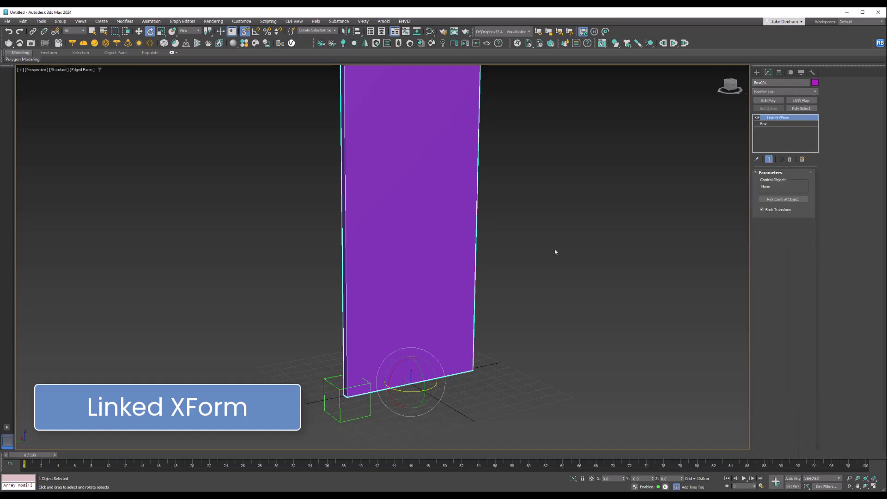
pyautogui.click(791, 200)
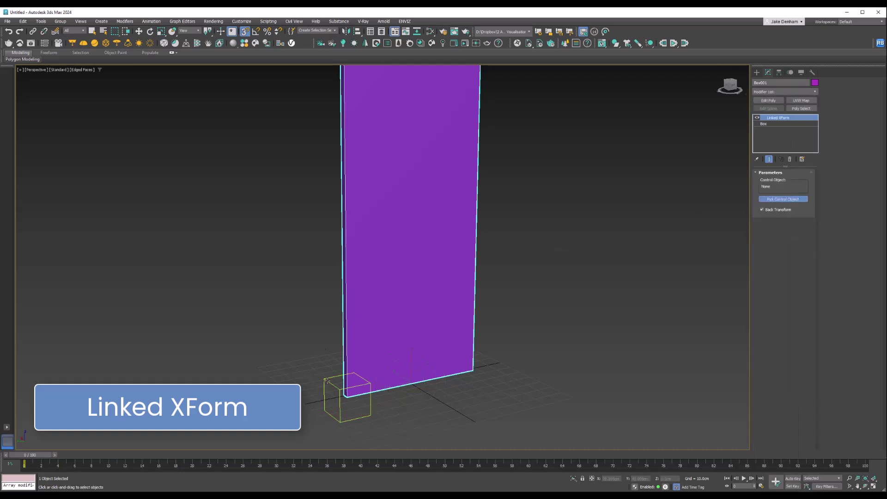
pyautogui.click(352, 386)
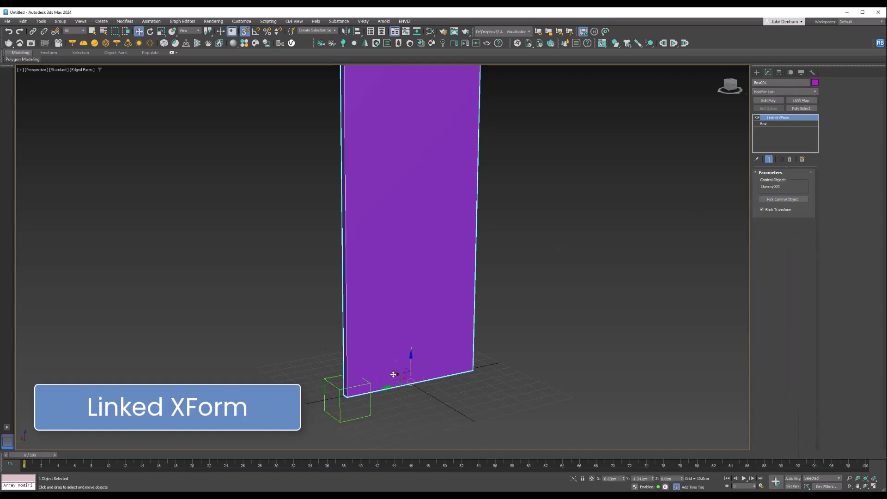
# Rotate the dummy so the linked panel swings with it.
pyautogui.rightClick(433, 399)
pyautogui.click(375, 408)
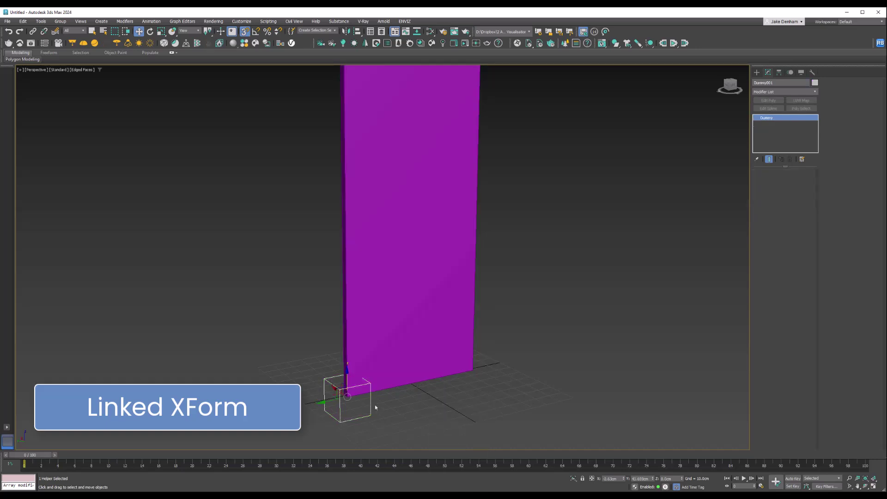
pyautogui.rightClick(375, 408)
pyautogui.click(386, 403)
pyautogui.moveTo(344, 407)
pyautogui.mouseDown()
pyautogui.moveTo(365, 407)
pyautogui.moveTo(329, 408)
pyautogui.moveTo(382, 406)
pyautogui.moveTo(341, 407)
pyautogui.mouseUp()
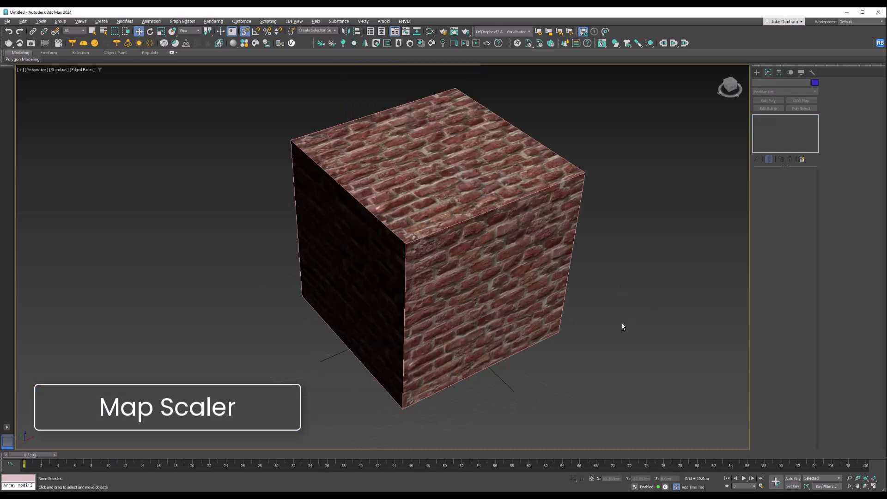
# Add Map Scaler to the brick cube at 1.0cm scale and shift the U offset.
pyautogui.click(513, 249)
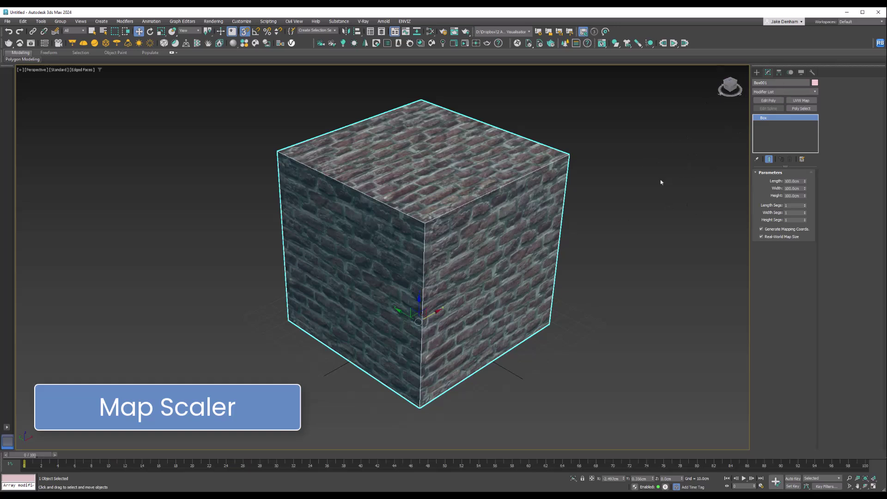
pyautogui.click(796, 91)
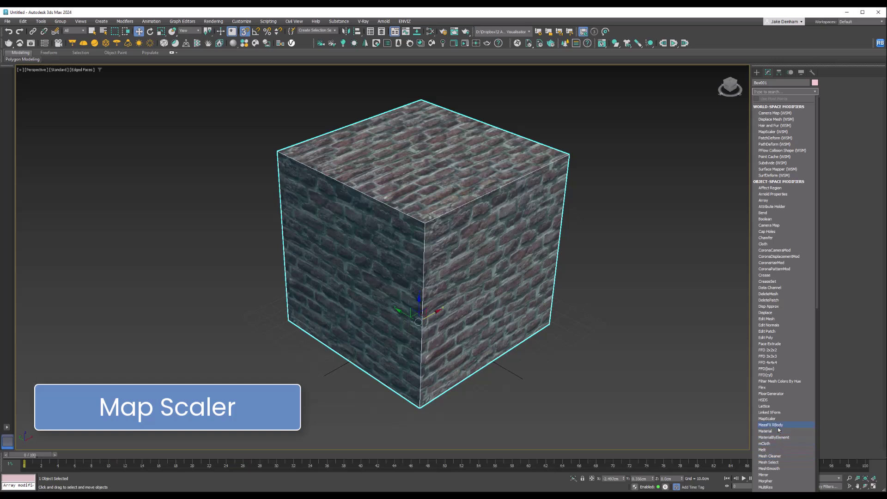
pyautogui.click(778, 419)
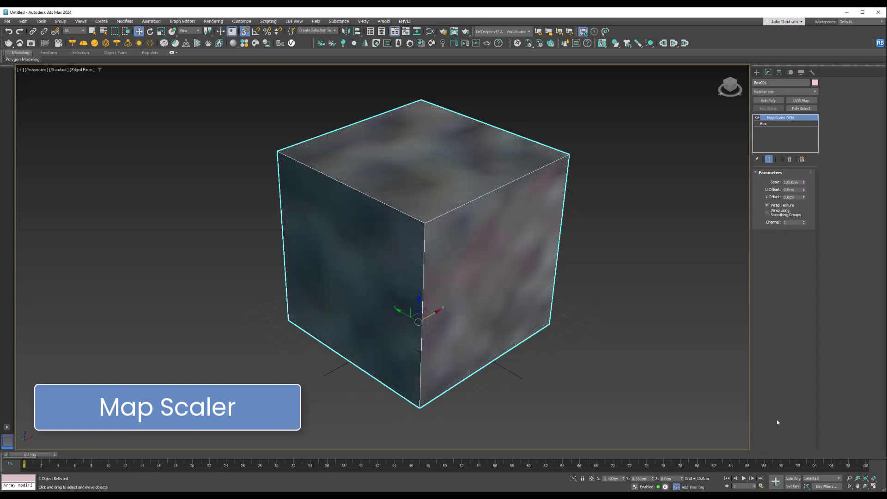
pyautogui.click(789, 182)
pyautogui.write('1')
pyautogui.press('Return')
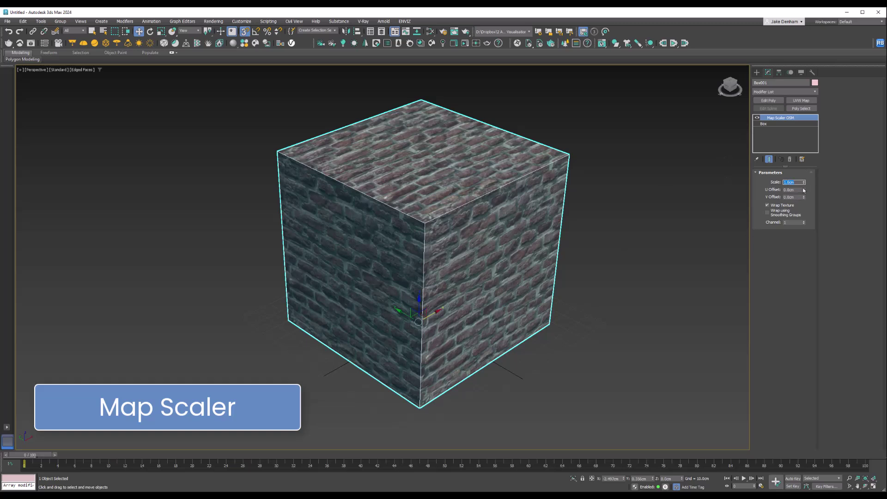
pyautogui.moveTo(804, 190); pyautogui.dragTo(798, 148)
# Add Edit Poly and move all the cube's edges to stretch it into a long block.
pyautogui.click(768, 100)
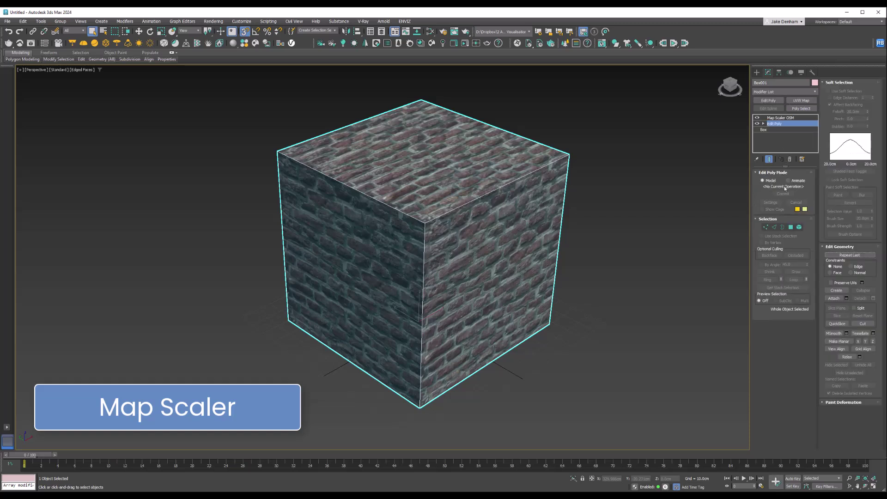
pyautogui.click(774, 227)
pyautogui.hotkey('ctrl', 'a')
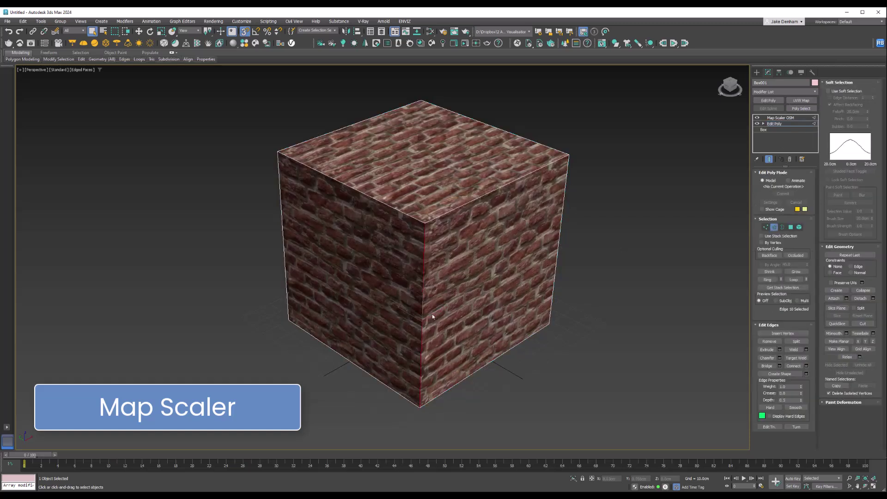
pyautogui.rightClick(431, 312)
pyautogui.click(441, 320)
pyautogui.moveTo(442, 317); pyautogui.dragTo(323, 342)
# Shrink the block back, toggle Map Scaler off to compare, and stretch it again.
pyautogui.moveTo(531, 226); pyautogui.dragTo(325, 318, button='middle')
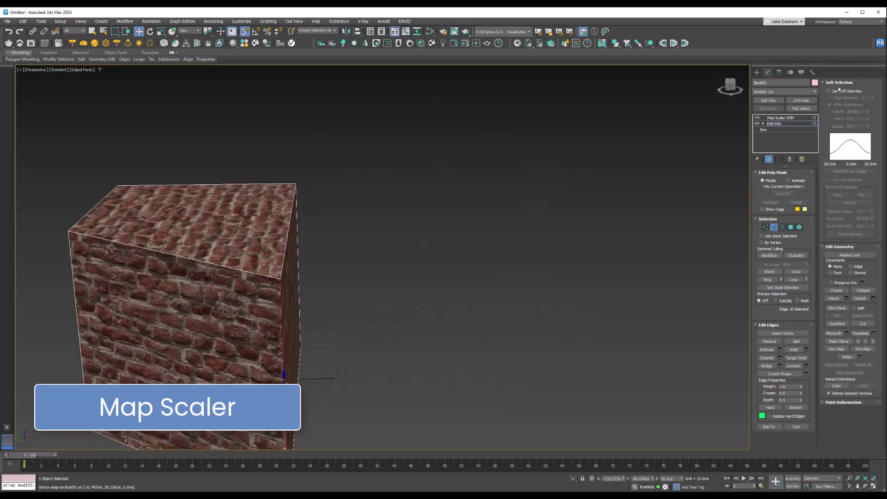
pyautogui.click(758, 117)
pyautogui.keyDown('alt'); pyautogui.moveTo(341, 264); pyautogui.dragTo(407, 259, button='middle'); pyautogui.keyUp('alt')
pyautogui.moveTo(309, 340); pyautogui.dragTo(734, 152)
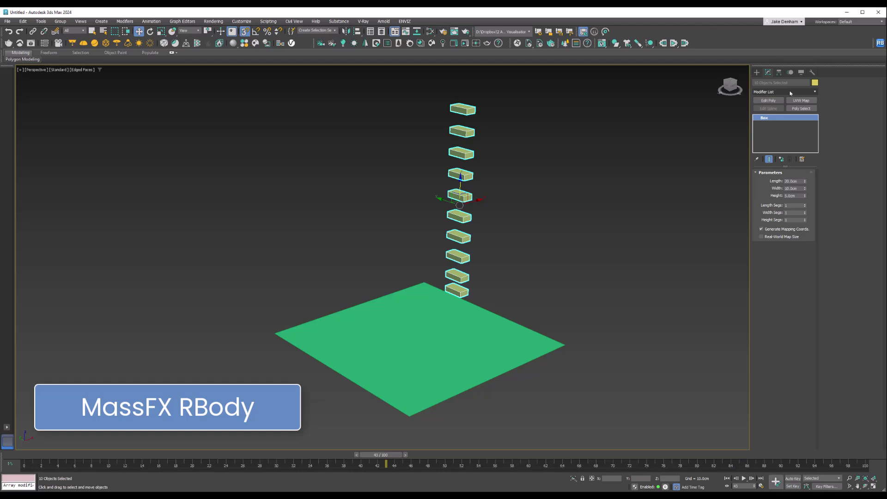
# Give the ten boxes a MassFX Rigid Body with the Concrete preset.
pyautogui.click(790, 92)
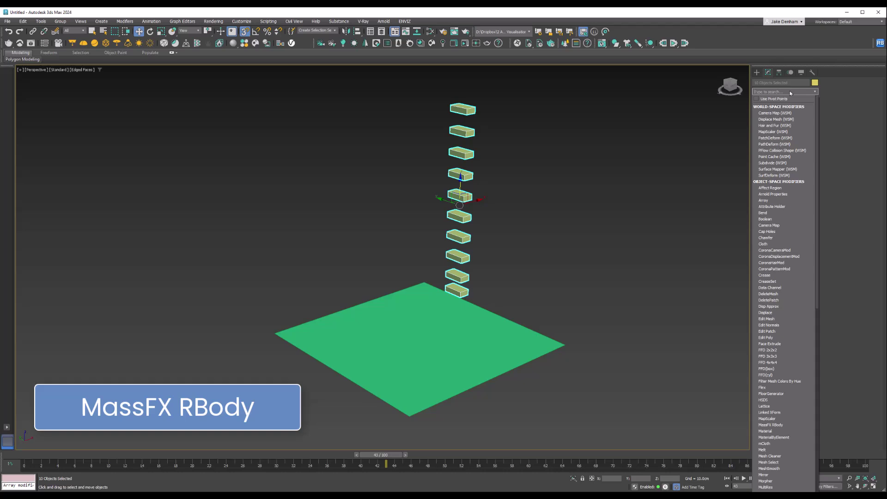
pyautogui.click(778, 427)
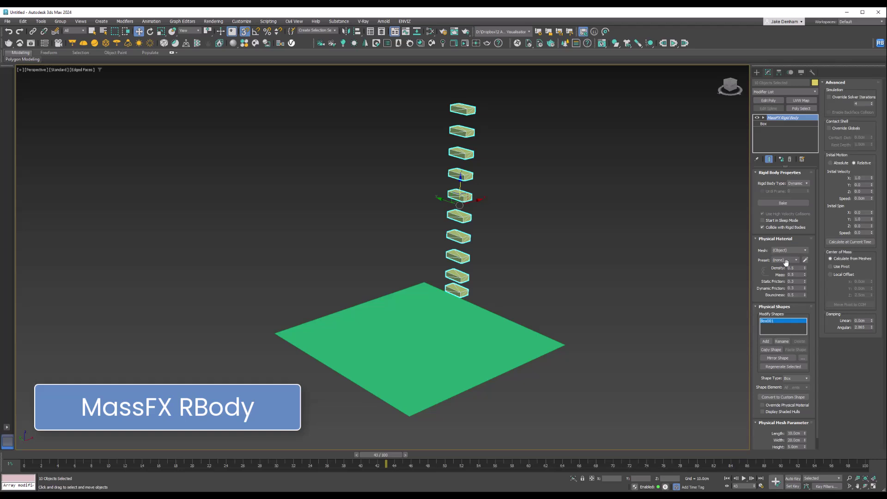
pyautogui.click(788, 261)
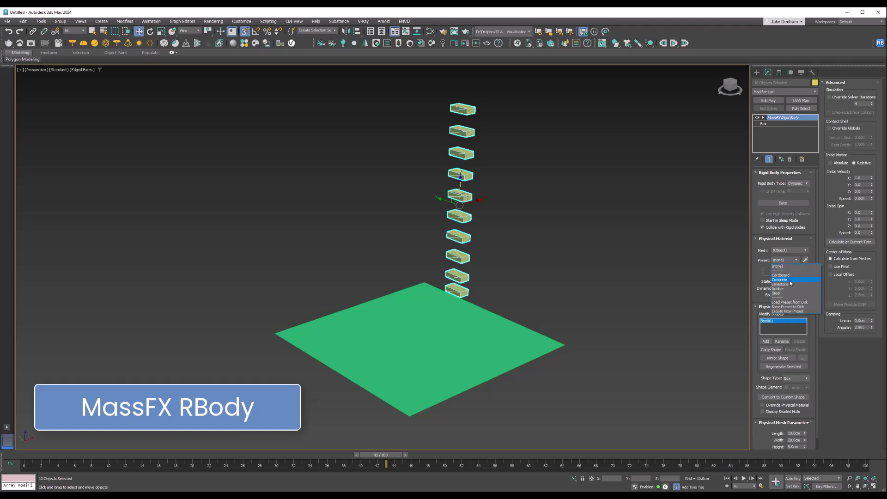
pyautogui.click(791, 281)
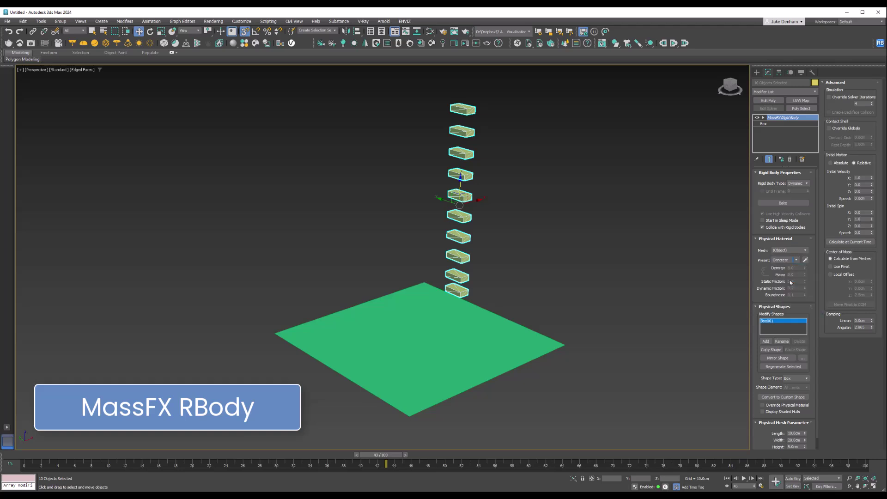
# Give the green ground plane a Static MassFX Rigid Body.
pyautogui.click(488, 354)
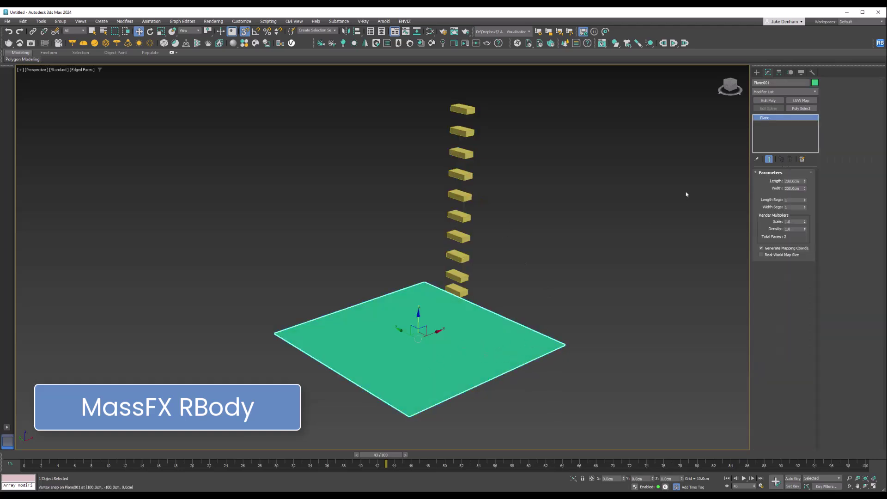
pyautogui.click(812, 92)
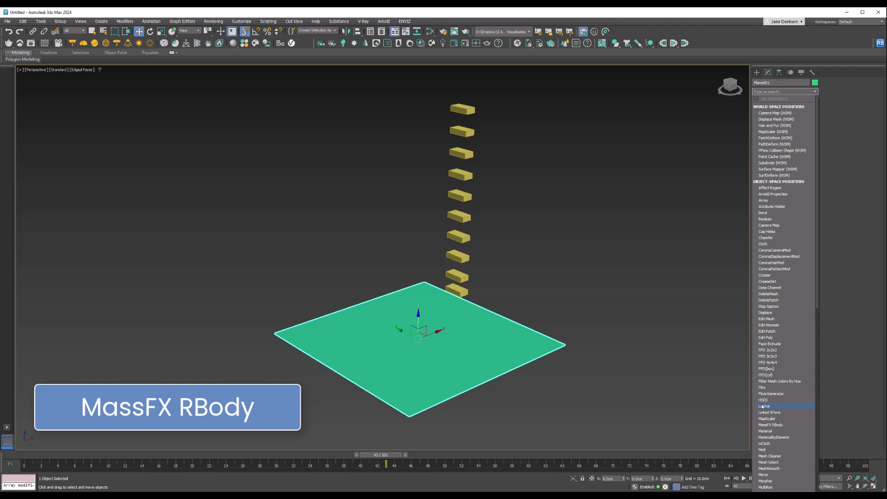
pyautogui.click(775, 425)
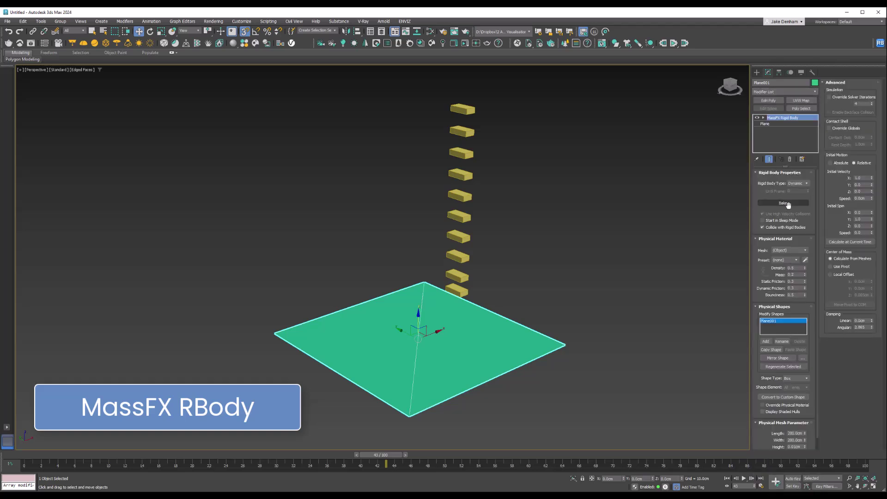
pyautogui.click(801, 184)
pyautogui.click(802, 199)
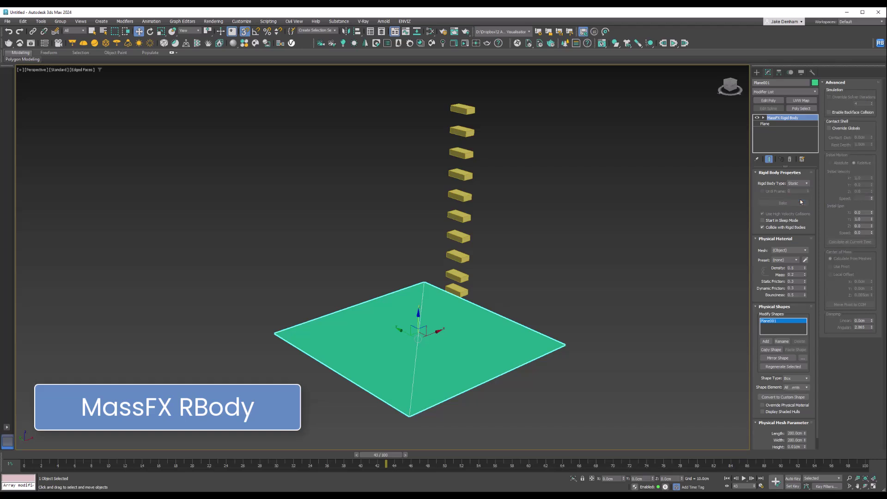
# Select the ten boxes and play back their baked fall onto the green plane.
pyautogui.moveTo(496, 91); pyautogui.dragTo(468, 298)
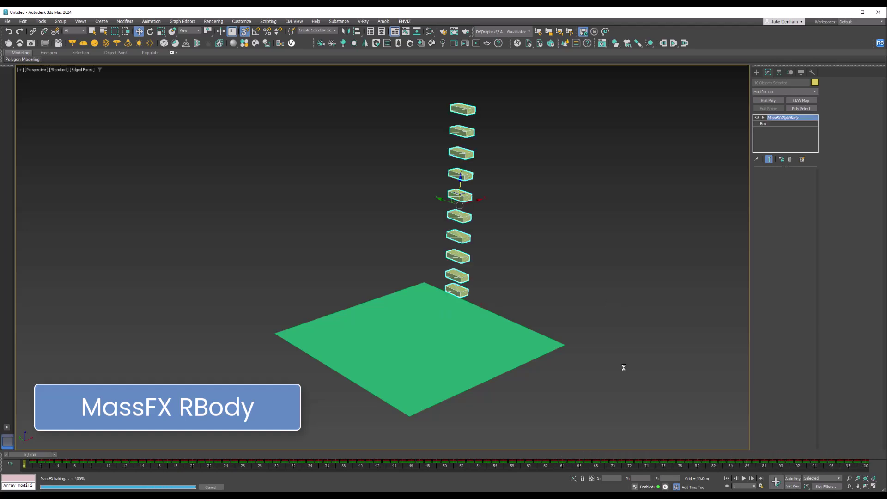
pyautogui.click(744, 478)
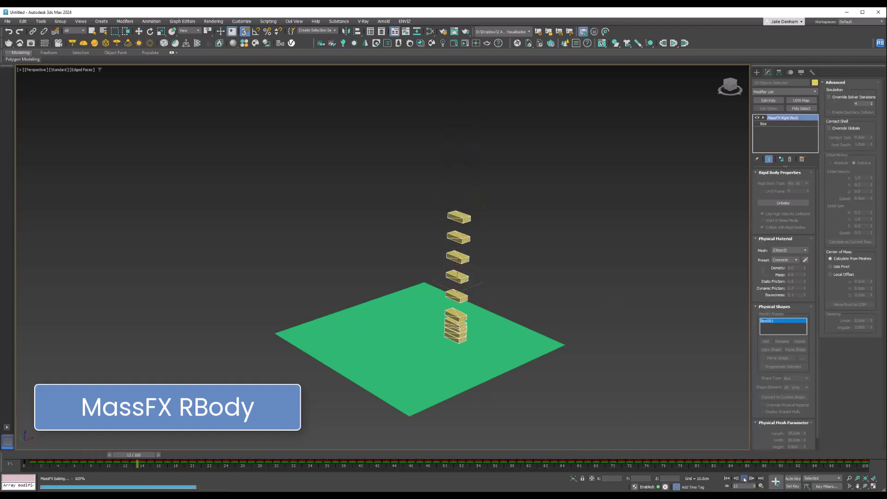
pyautogui.click(744, 478)
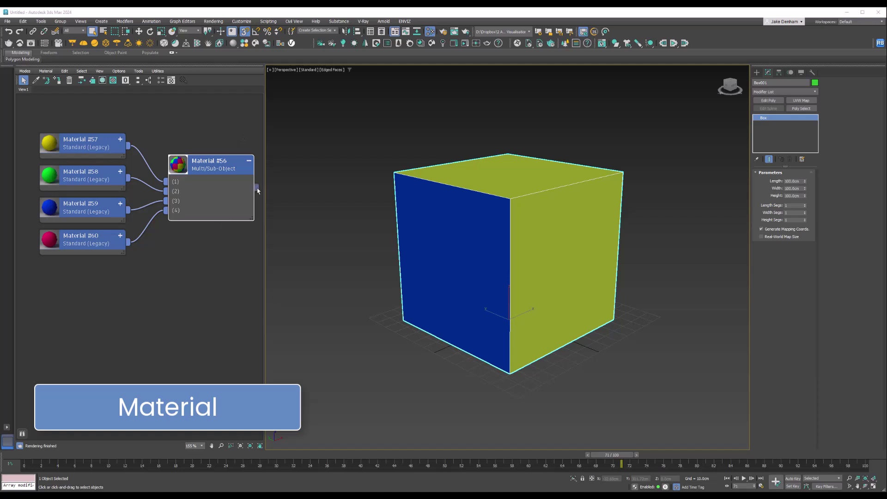
# Apply Material #56 to the cube, add a Material modifier, step IDs 1–4, then return to 1.
pyautogui.moveTo(257, 187); pyautogui.dragTo(402, 210)
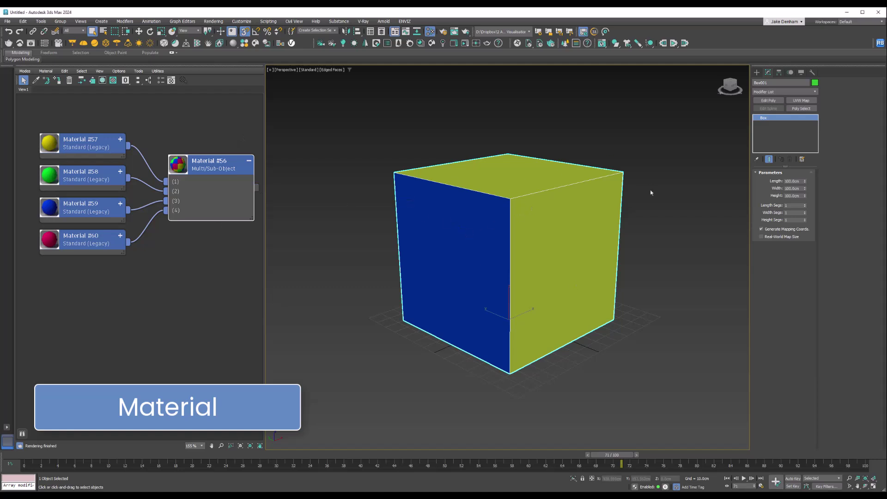
pyautogui.click(813, 93)
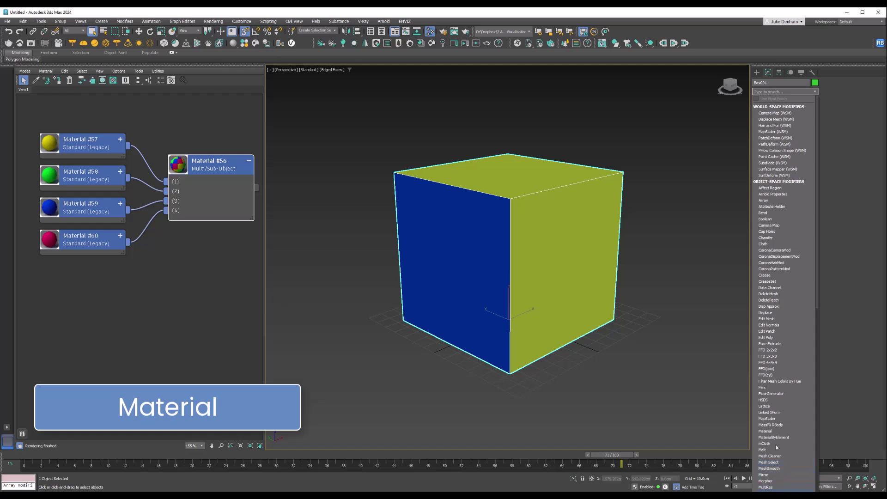
pyautogui.click(765, 431)
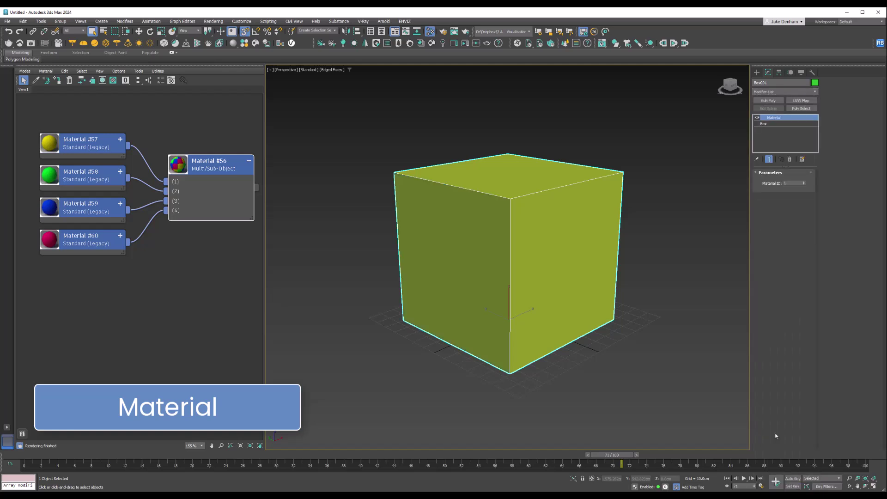
pyautogui.click(804, 183)
pyautogui.click(804, 183)
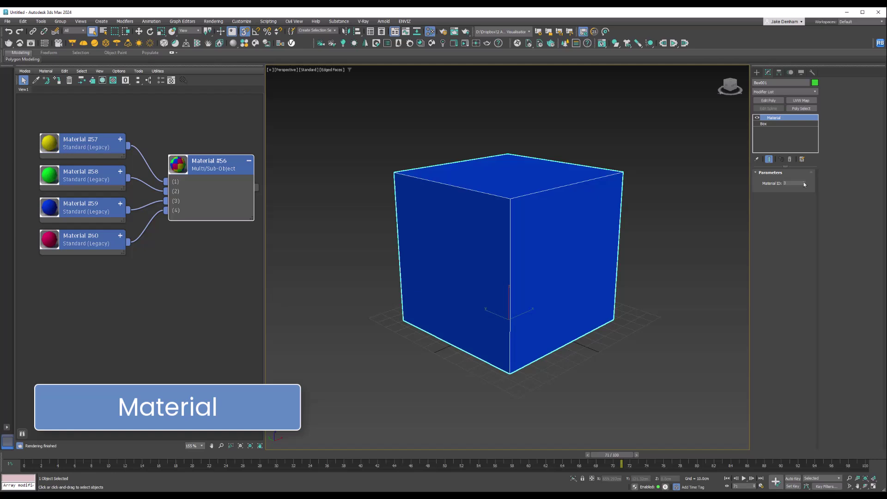
pyautogui.click(804, 183)
pyautogui.click(805, 184)
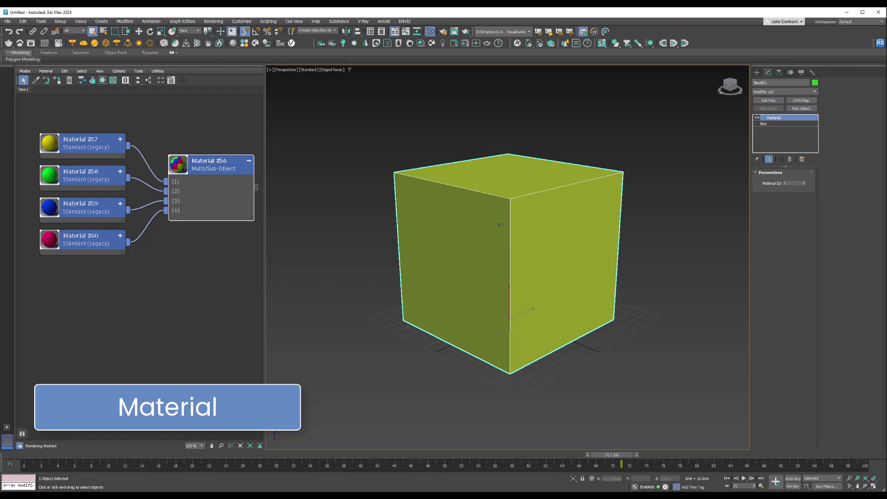
pyautogui.press('Home')
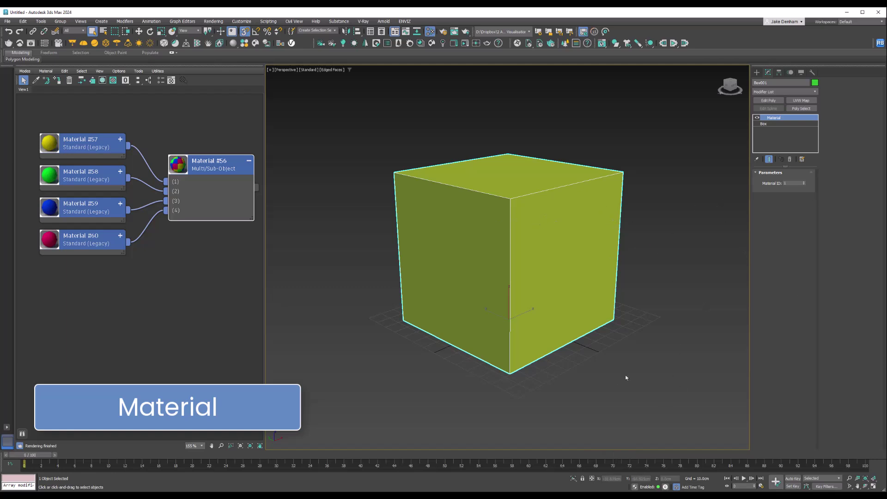
# Auto-key the cube's Material ID to 2, 3 and 4 on frames 1–3, then scrub to preview the colours.
pyautogui.click(793, 479)
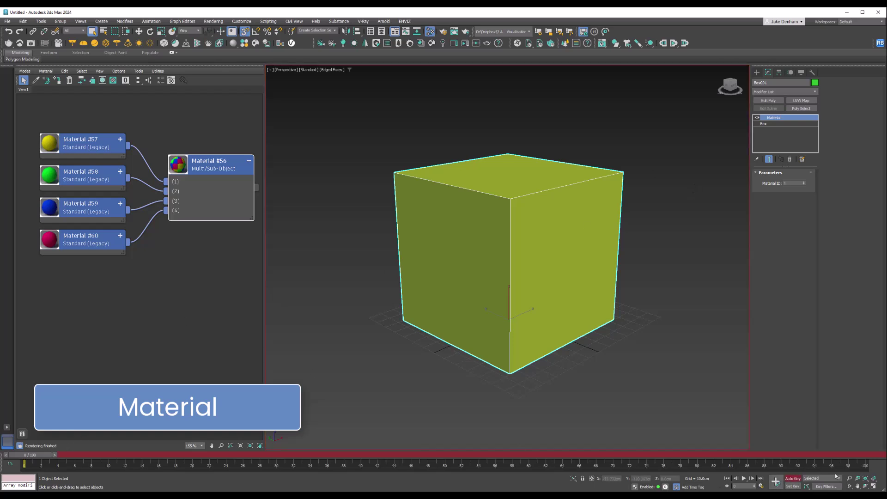
pyautogui.click(55, 455)
pyautogui.click(806, 183)
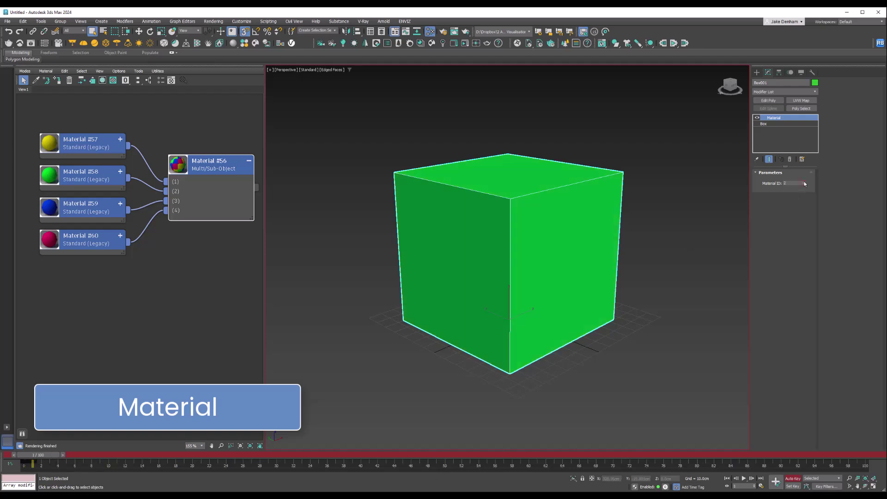
pyautogui.click(63, 455)
pyautogui.click(804, 182)
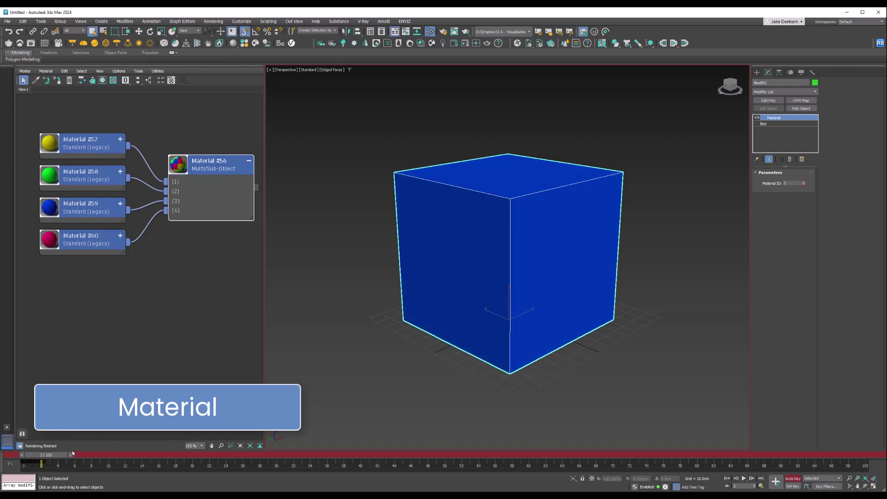
pyautogui.click(73, 455)
pyautogui.click(805, 182)
pyautogui.click(789, 479)
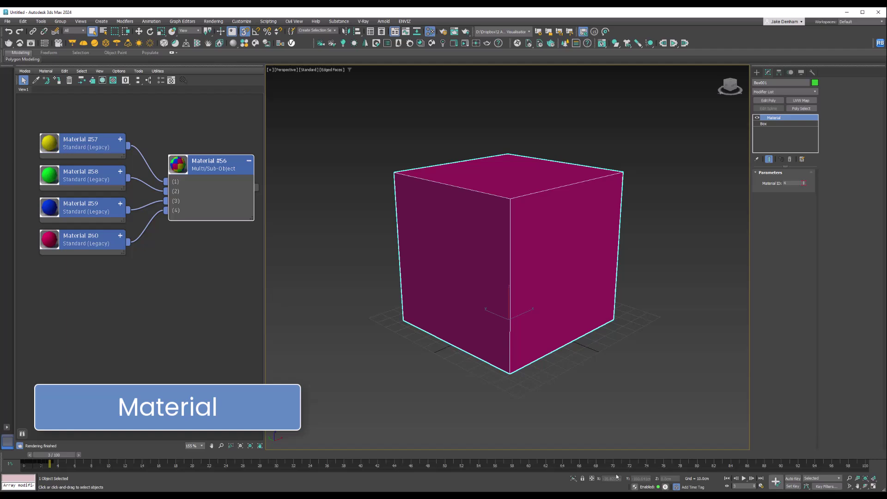
pyautogui.moveTo(65, 458); pyautogui.dragTo(41, 458)
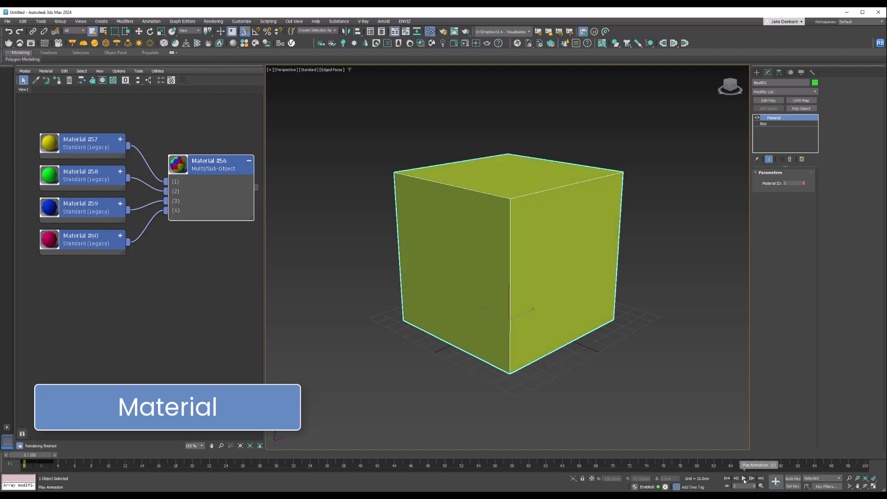
pyautogui.moveTo(29, 458)
pyautogui.mouseDown()
pyautogui.moveTo(170, 457)
pyautogui.moveTo(30, 457)
pyautogui.mouseUp()
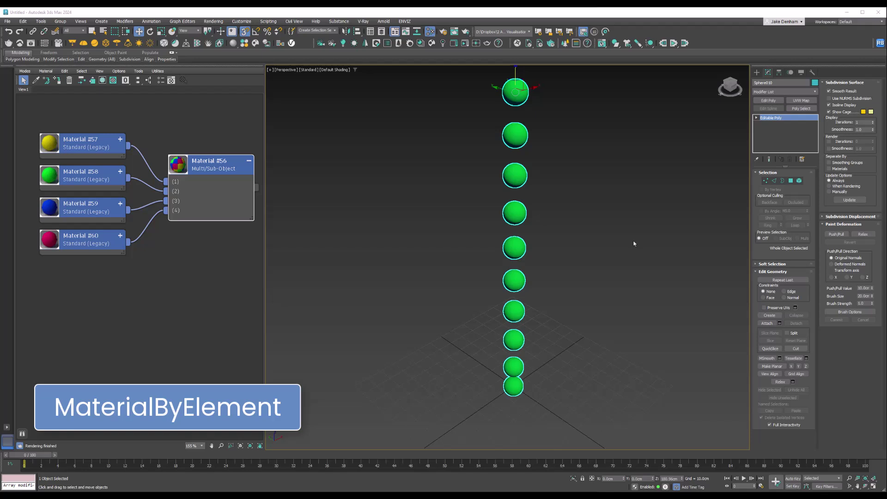
# Add MaterialByElement to the spheres with Random Distribution, ID Count 4 and a new Seed.
pyautogui.click(784, 92)
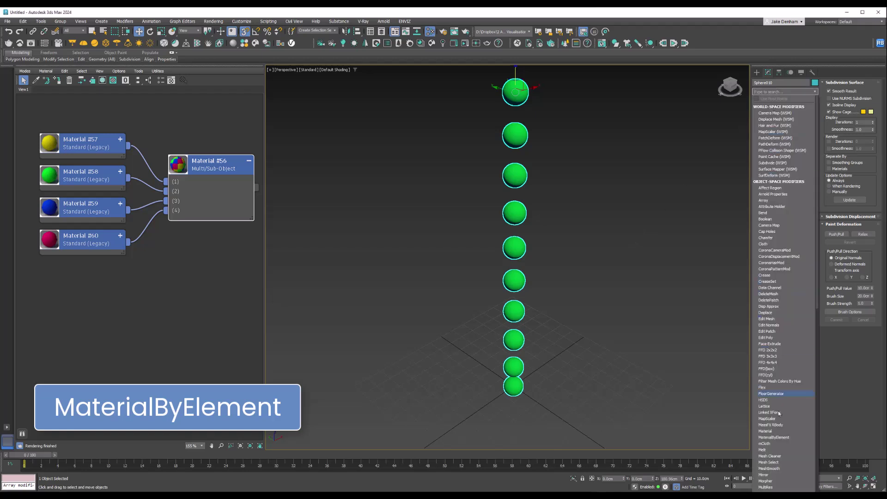
pyautogui.click(783, 438)
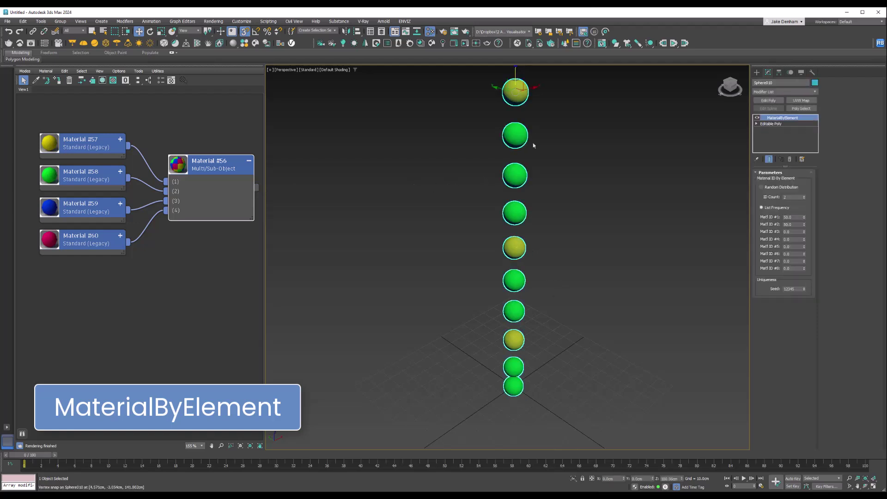
pyautogui.click(782, 188)
pyautogui.click(804, 196)
pyautogui.click(804, 196)
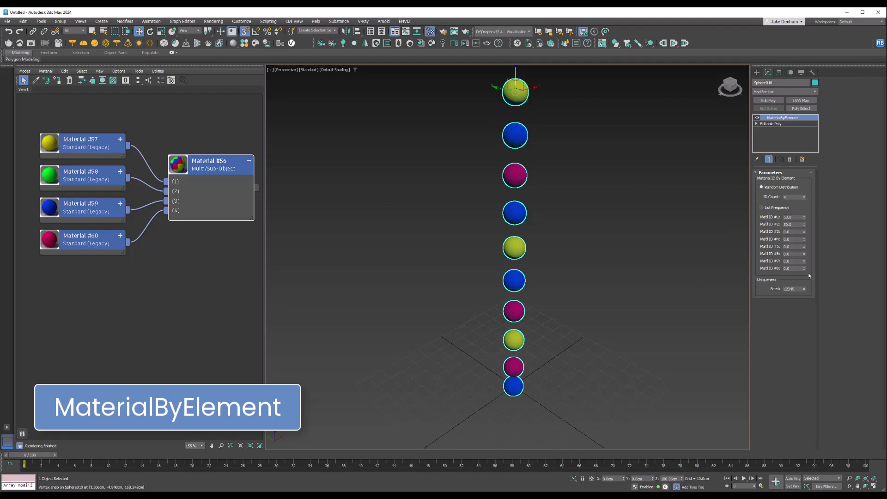
pyautogui.moveTo(804, 289); pyautogui.dragTo(804, 278)
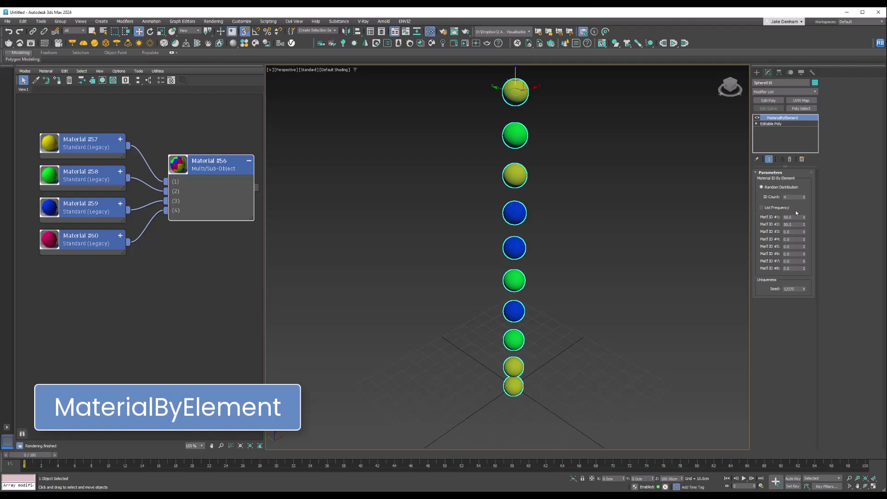
# Switch to List Frequency with Mat'l ID #3 at 10 and Mat'l ID #2 at 40.
pyautogui.click(770, 209)
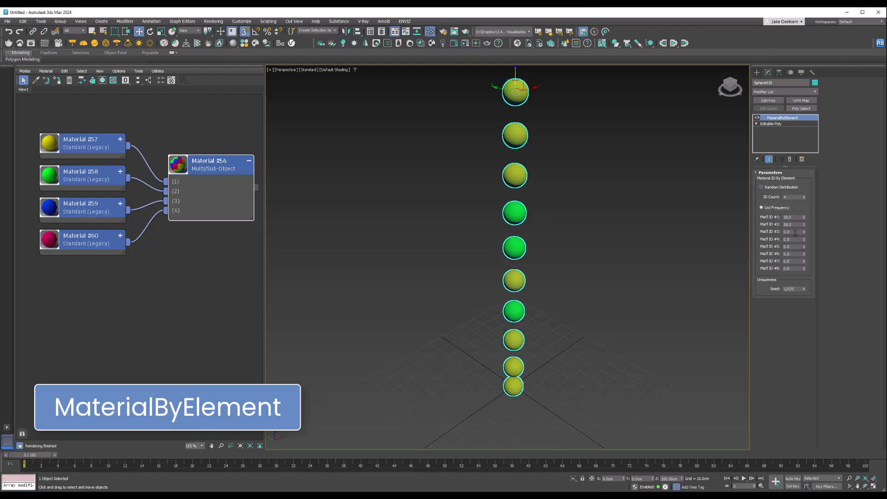
pyautogui.click(791, 231)
pyautogui.write('10')
pyautogui.press('Return')
pyautogui.hotkey('shift', 'Tab')
pyautogui.write('40')
pyautogui.press('Return')
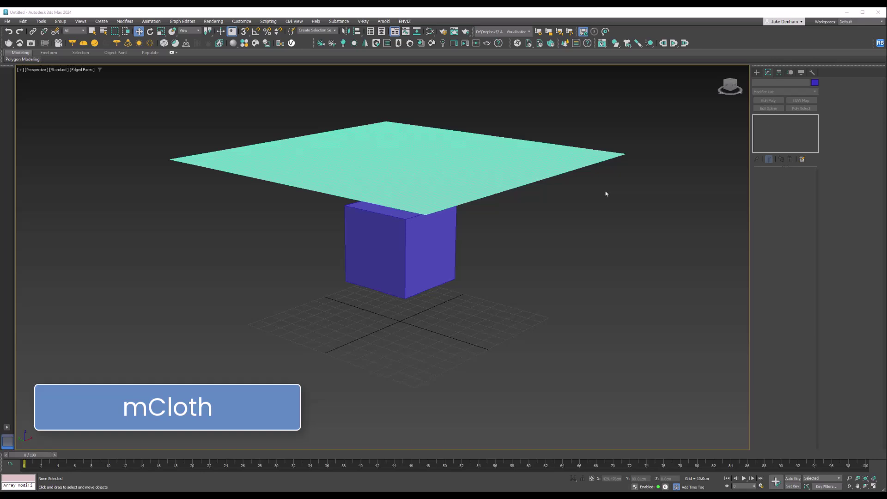
# Add an mCloth modifier to the plane above the box and load the Cotton fabric preset.
pyautogui.click(561, 155)
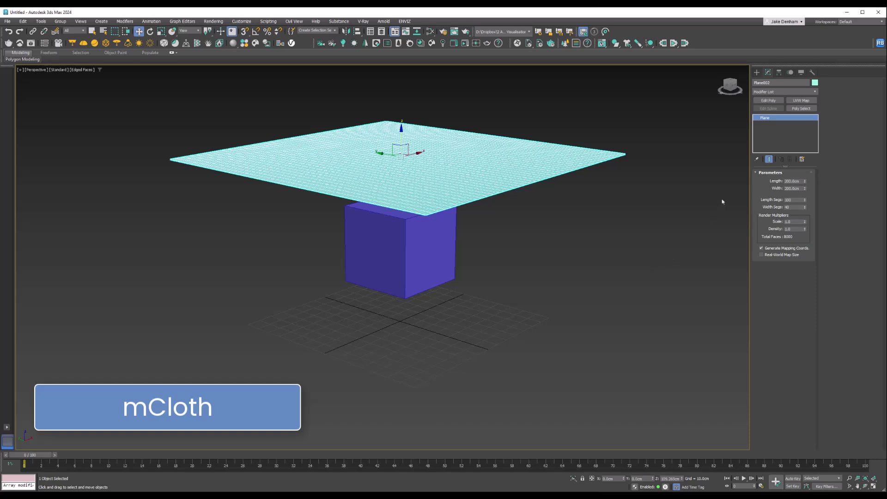
pyautogui.click(785, 91)
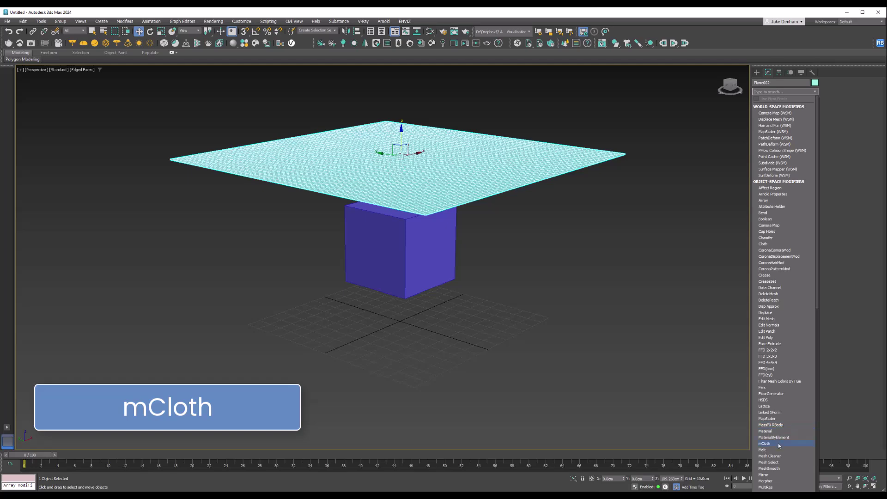
pyautogui.click(778, 444)
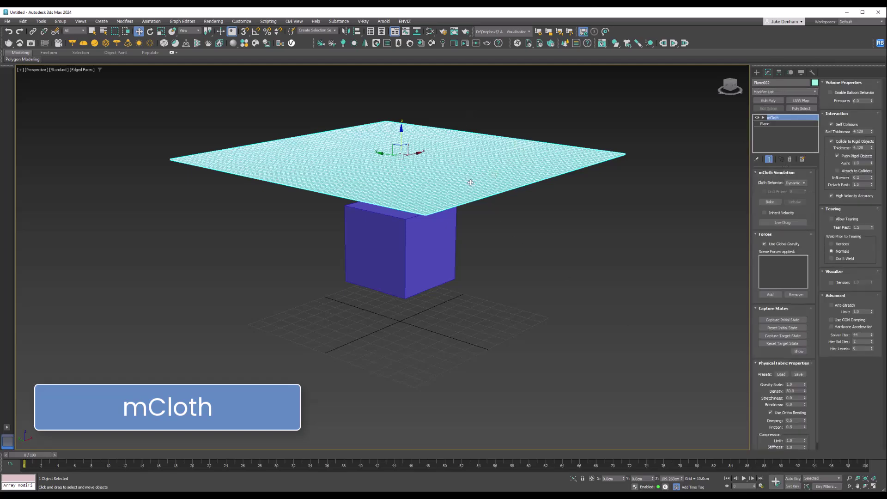
pyautogui.keyDown('alt'); pyautogui.moveTo(469, 182); pyautogui.dragTo(487, 174, button='middle'); pyautogui.keyUp('alt')
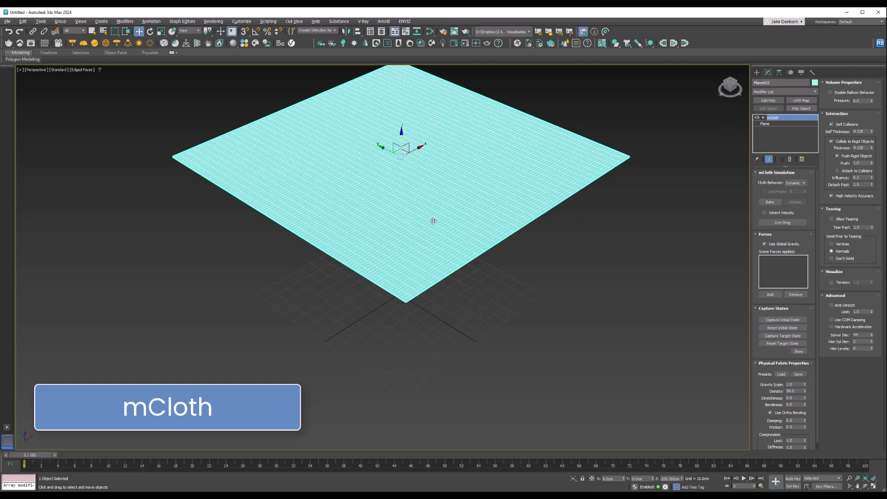
pyautogui.click(780, 373)
pyautogui.doubleClick(33, 46)
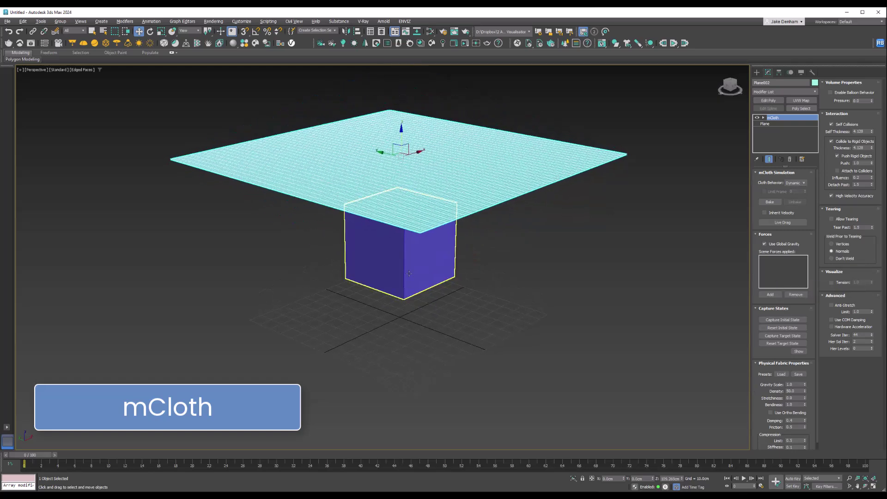
# Make the box a Static MassFX Rigid Body, then bake the mCloth plane's simulation.
pyautogui.click(404, 274)
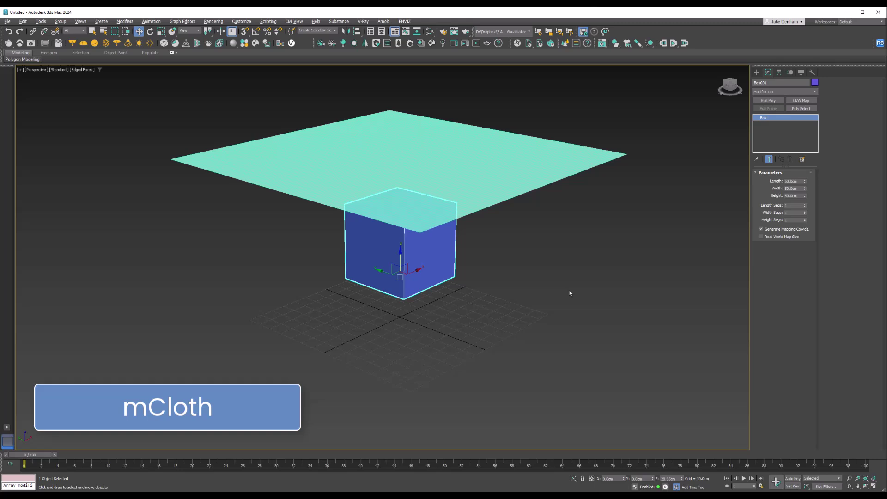
pyautogui.click(808, 92)
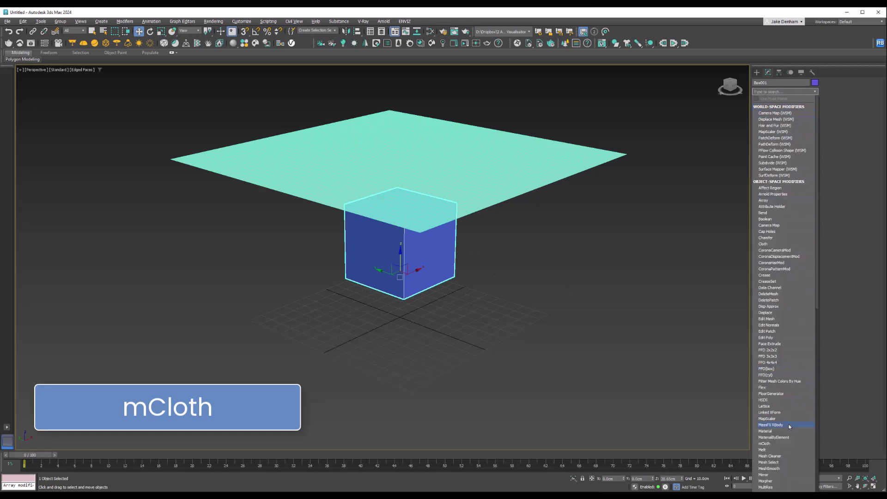
pyautogui.press('Escape')
pyautogui.write('mass')
pyautogui.press('Return')
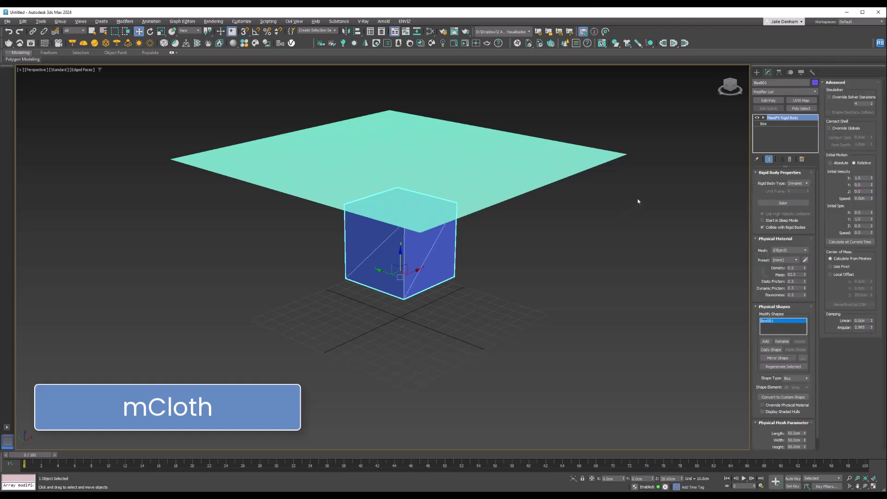
pyautogui.click(807, 184)
pyautogui.click(797, 200)
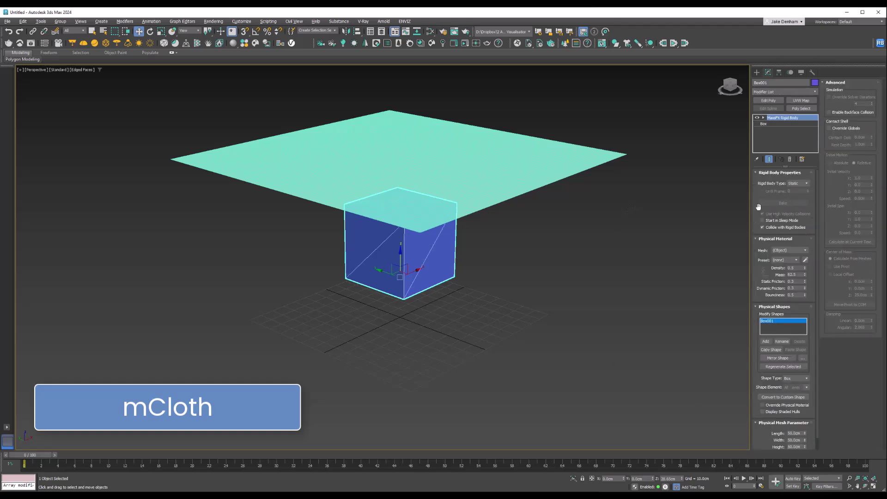
pyautogui.click(540, 168)
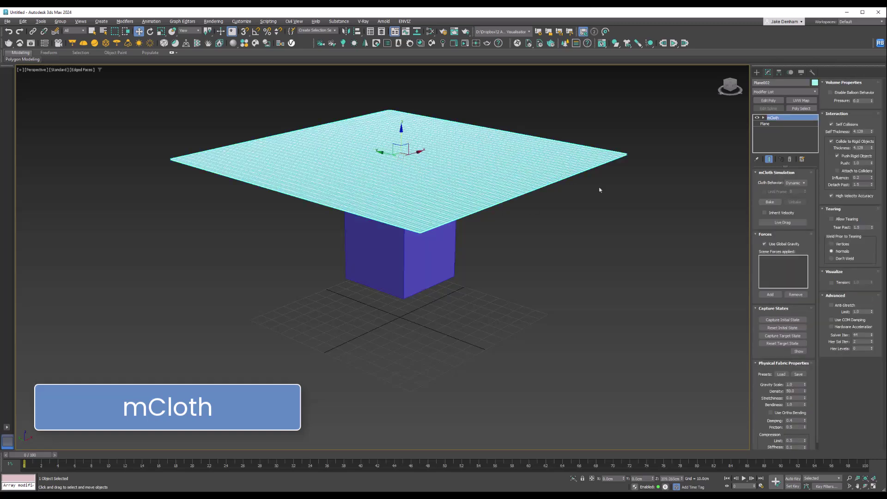
pyautogui.click(770, 202)
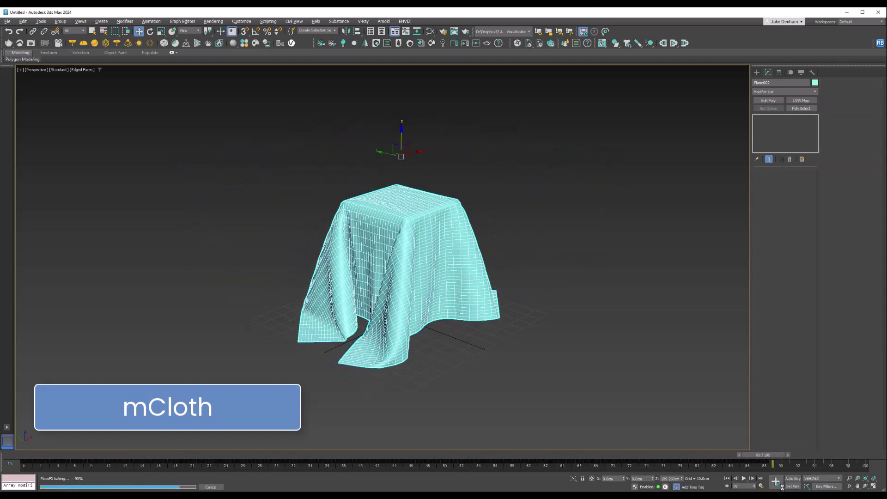
# Play back the baked cloth, then unbake it and return to frame 0.
pyautogui.click(744, 479)
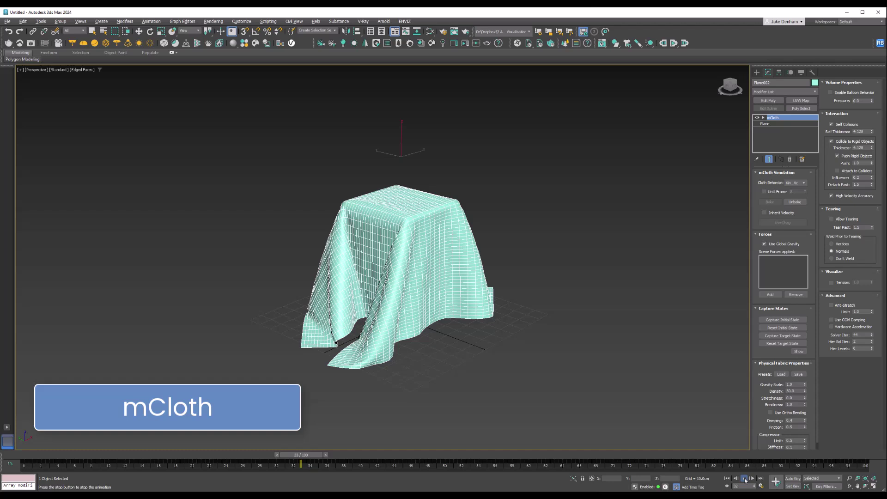
pyautogui.press('F4')
pyautogui.click(745, 481)
pyautogui.press('w')
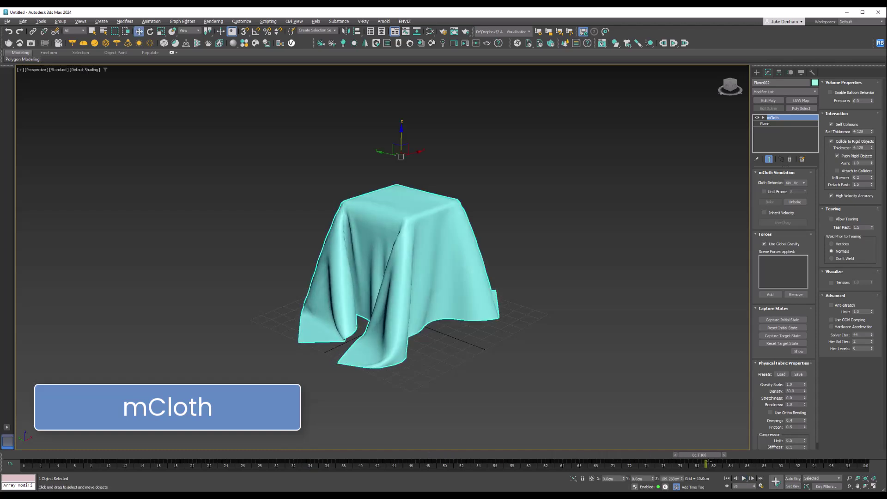
pyautogui.moveTo(705, 457); pyautogui.dragTo(672, 457)
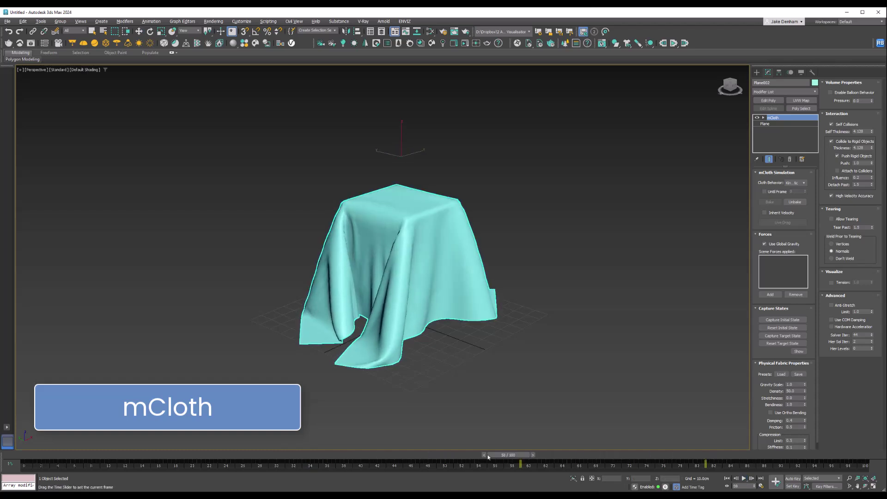
pyautogui.click(794, 202)
pyautogui.press('Home')
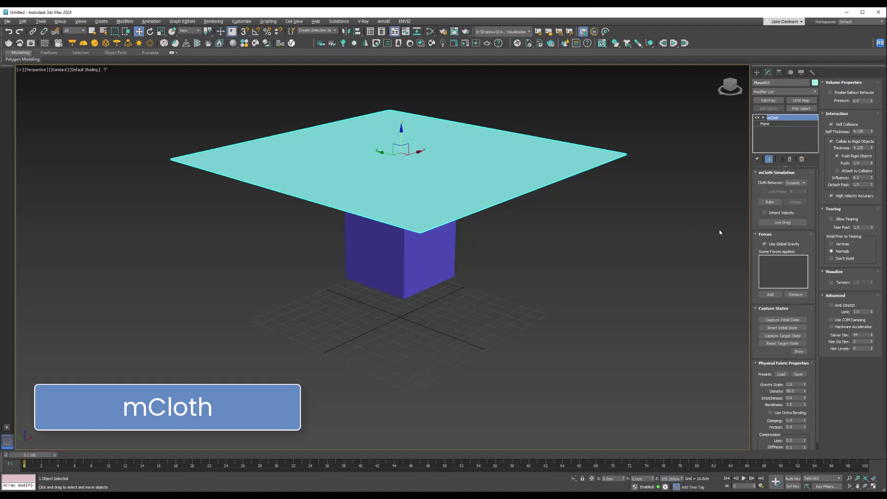
# With Live Drag on, pull the cloth over the box and drag its left corner into a long flap.
pyautogui.click(783, 222)
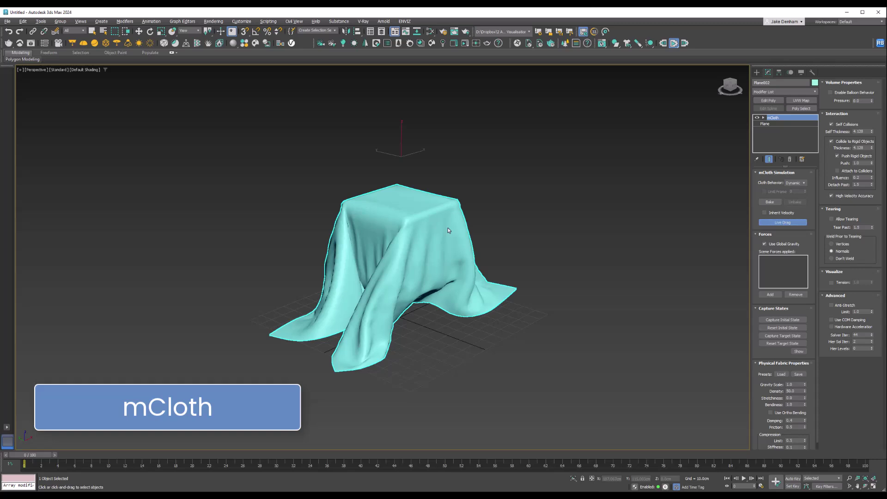
pyautogui.moveTo(456, 292)
pyautogui.mouseDown()
pyautogui.moveTo(563, 291)
pyautogui.moveTo(381, 322)
pyautogui.moveTo(402, 332)
pyautogui.moveTo(492, 333)
pyautogui.moveTo(385, 349)
pyautogui.moveTo(479, 352)
pyautogui.mouseUp()
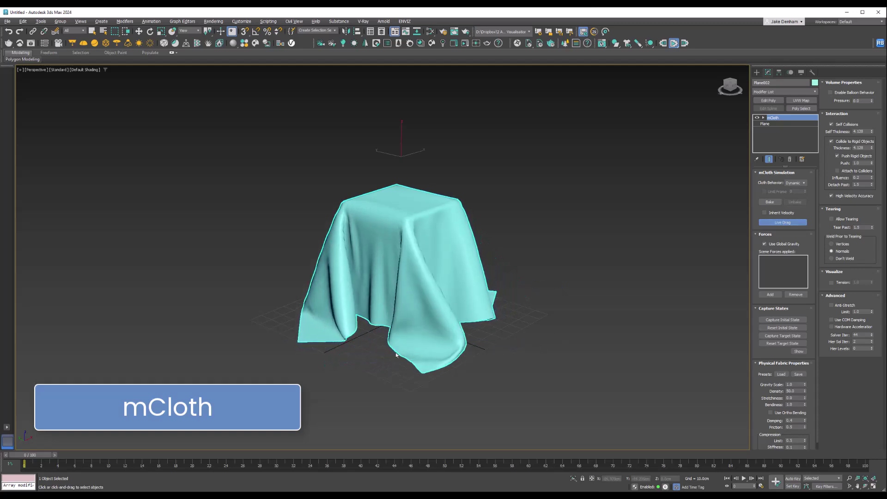
pyautogui.moveTo(327, 337)
pyautogui.mouseDown()
pyautogui.moveTo(261, 329)
pyautogui.moveTo(312, 317)
pyautogui.moveTo(231, 303)
pyautogui.moveTo(204, 288)
pyautogui.moveTo(114, 295)
pyautogui.mouseUp()
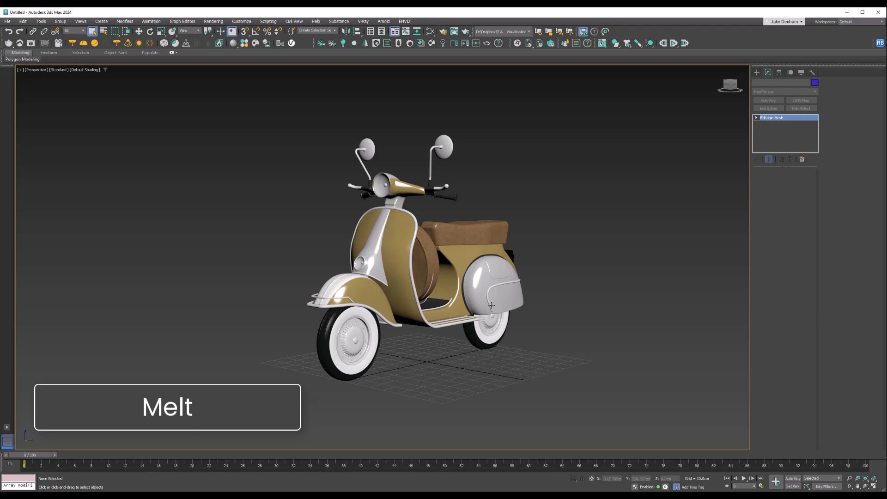
# Add Melt to the Vespa, trying Amount 91 and Glass/Jelly/Plastic, then keep Jelly with Amount 0.
pyautogui.click(815, 92)
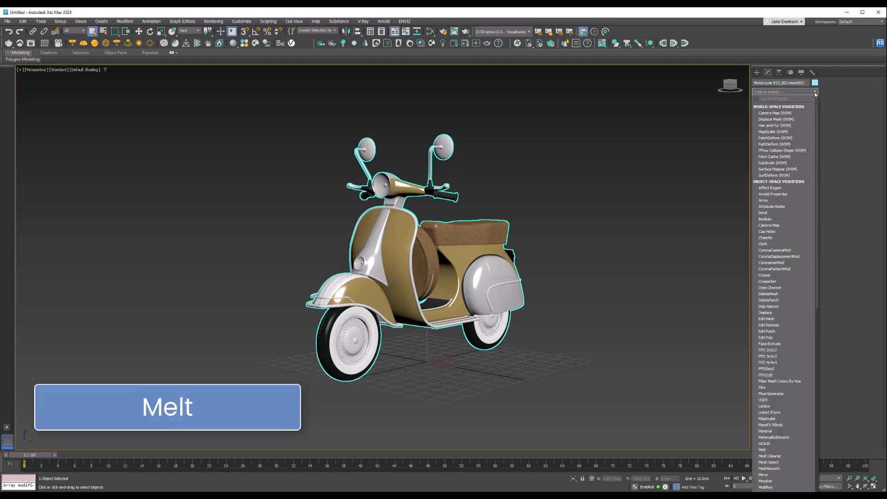
pyautogui.click(762, 450)
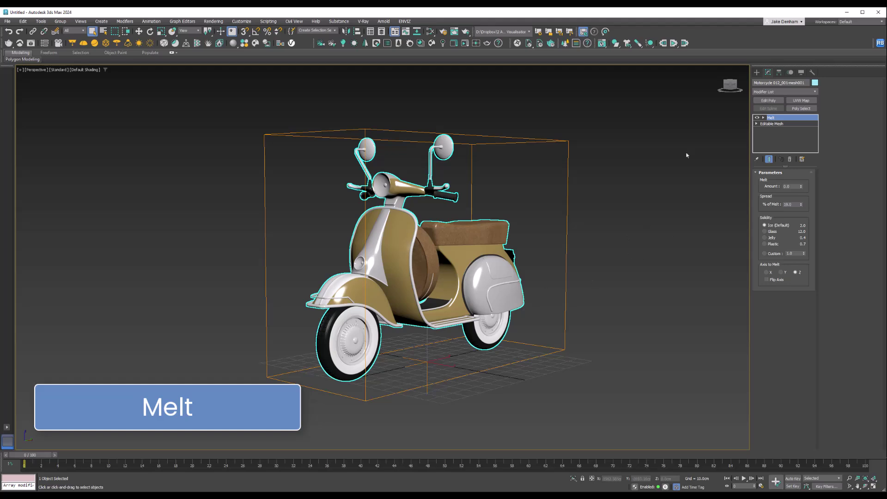
pyautogui.moveTo(803, 188); pyautogui.dragTo(802, 233)
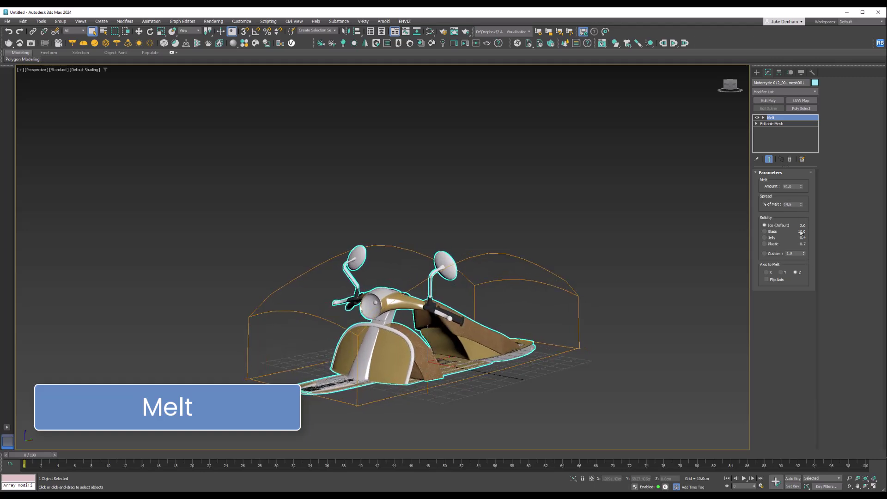
pyautogui.click(775, 232)
pyautogui.click(771, 238)
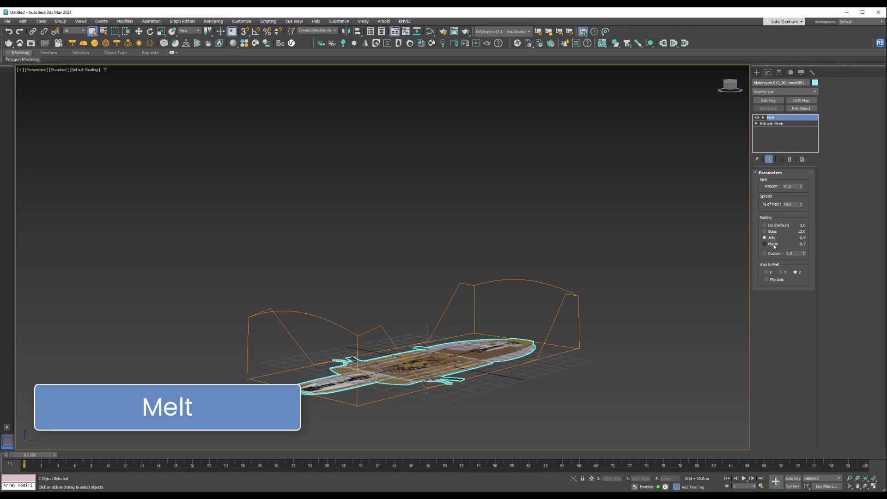
pyautogui.click(774, 245)
pyautogui.click(773, 232)
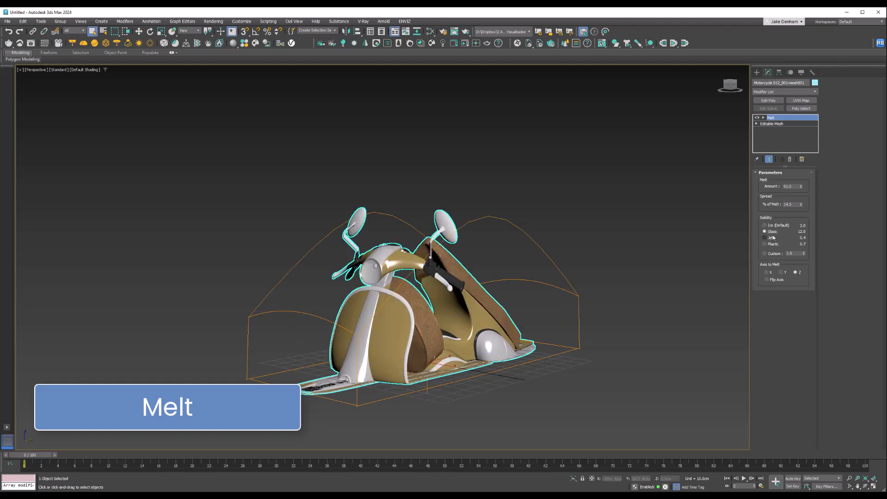
pyautogui.click(774, 239)
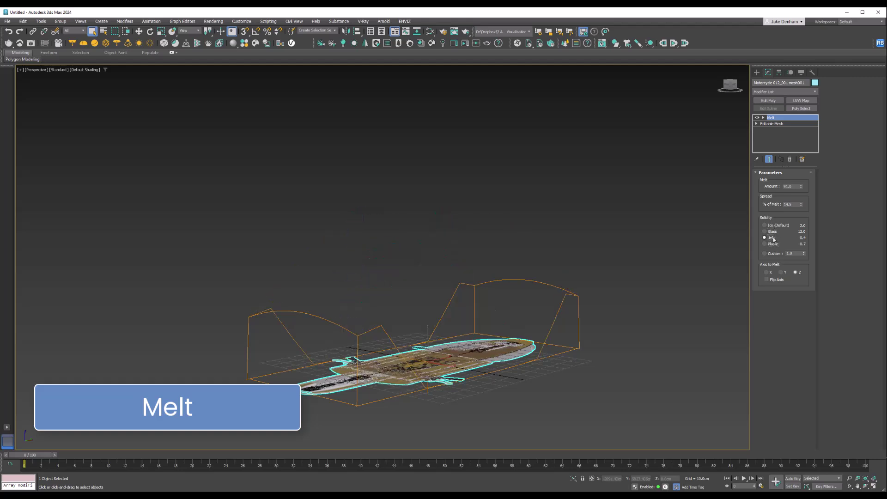
pyautogui.rightClick(801, 187)
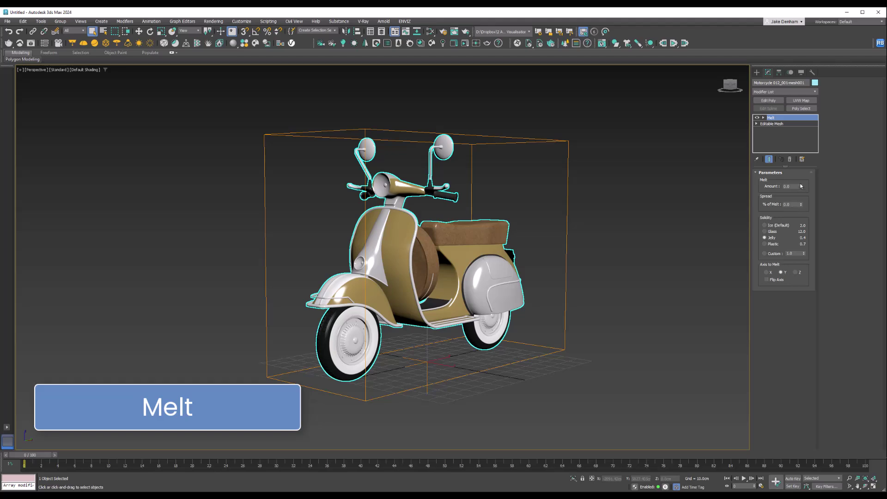
# With Auto Key on, set the Melt Amount to 100 at frame 60.
pyautogui.moveTo(802, 186)
pyautogui.mouseDown()
pyautogui.moveTo(804, 164)
pyautogui.moveTo(808, 192)
pyautogui.mouseUp()
pyautogui.click(792, 479)
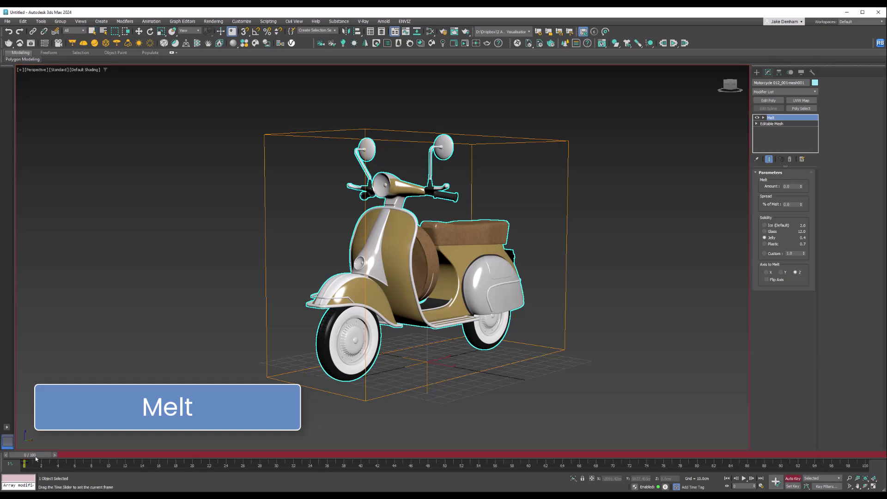
pyautogui.moveTo(30, 455); pyautogui.dragTo(531, 470)
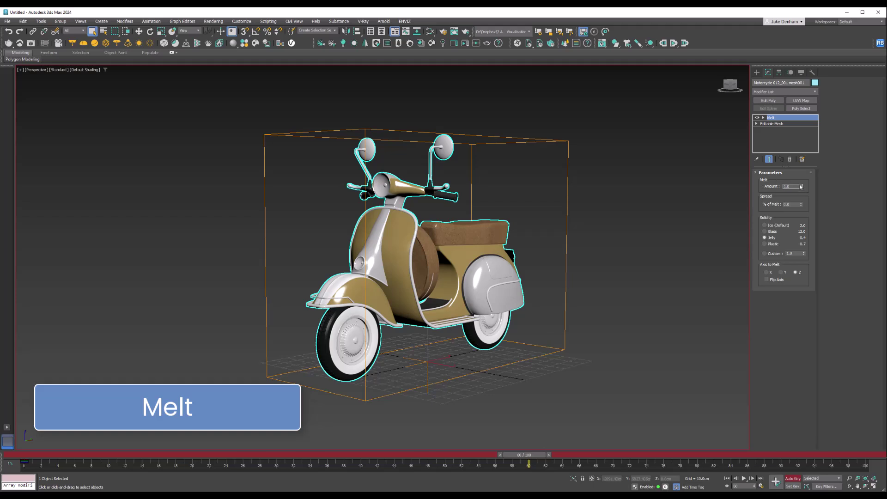
pyautogui.moveTo(801, 186); pyautogui.dragTo(801, 206)
pyautogui.moveTo(804, 143); pyautogui.dragTo(802, 120)
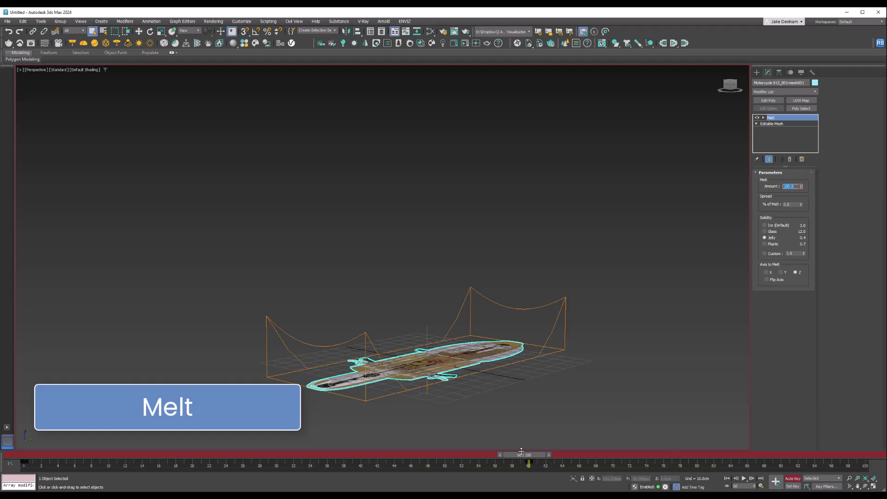
# Play the melting animation from frame 0 and return to the start.
pyautogui.moveTo(521, 452); pyautogui.dragTo(26, 455)
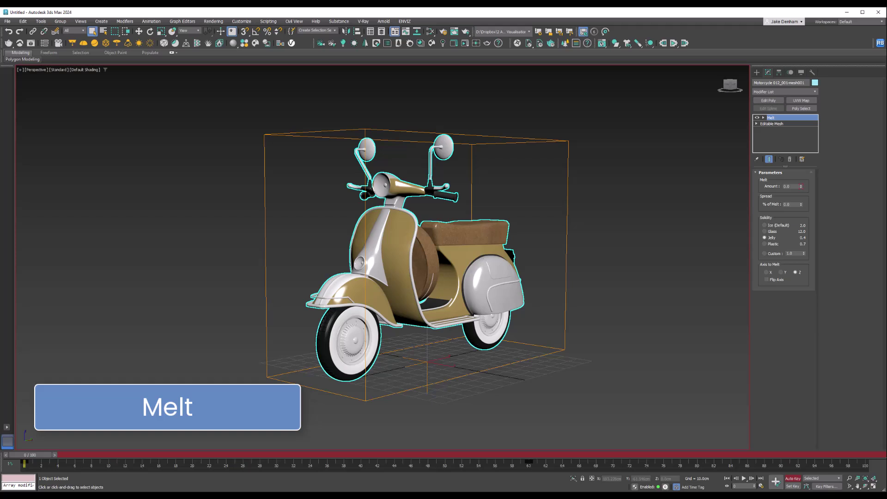
pyautogui.click(744, 479)
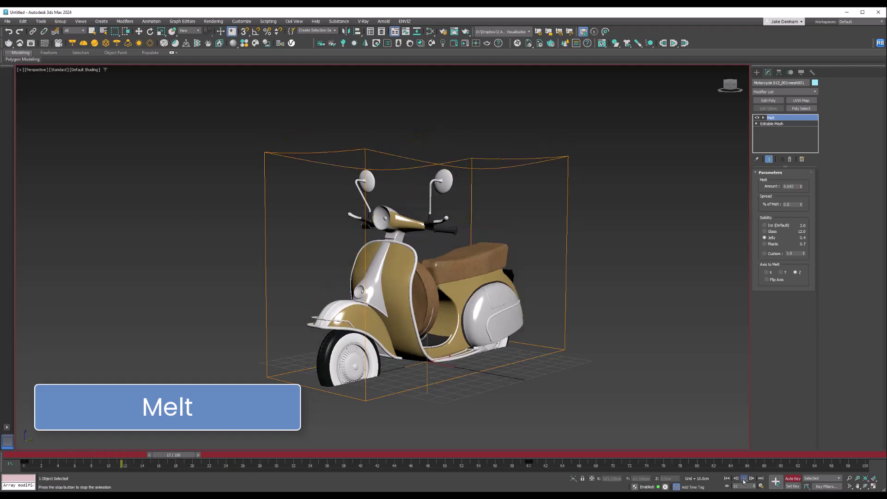
pyautogui.click(744, 479)
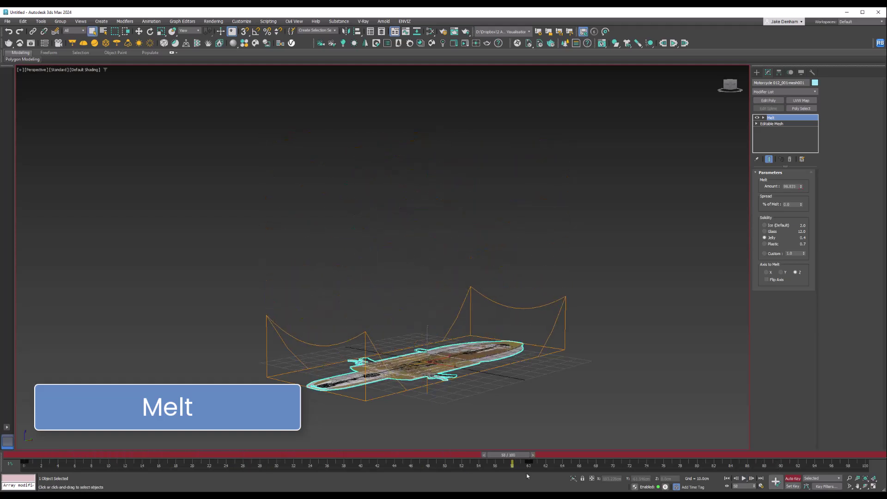
pyautogui.moveTo(456, 455); pyautogui.dragTo(24, 455)
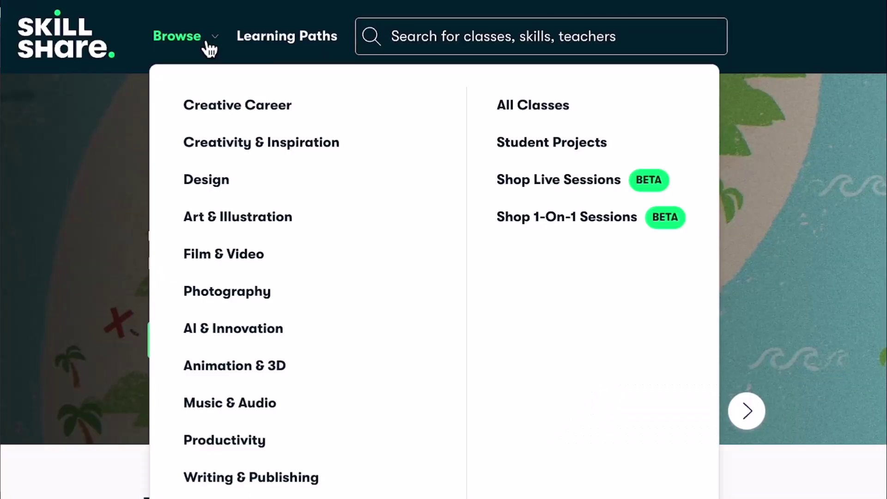
# Open the Creative Career category in the Skillshare class catalogue.
pyautogui.click(319, 113)
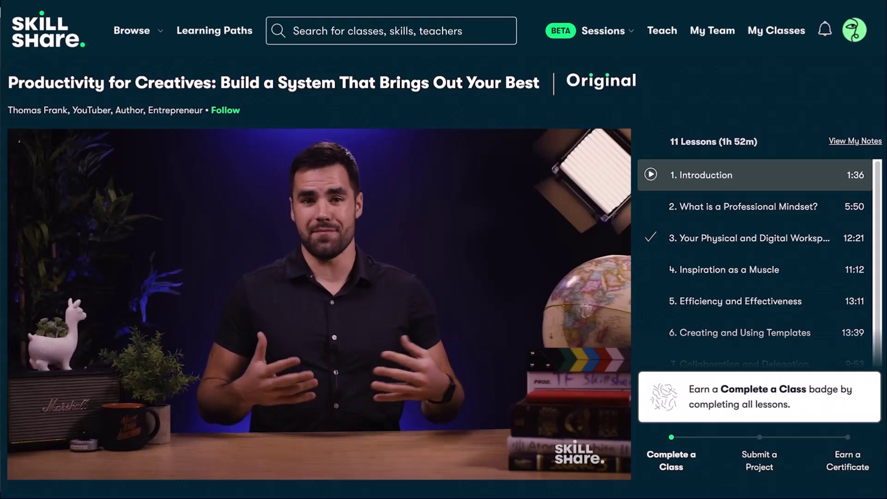